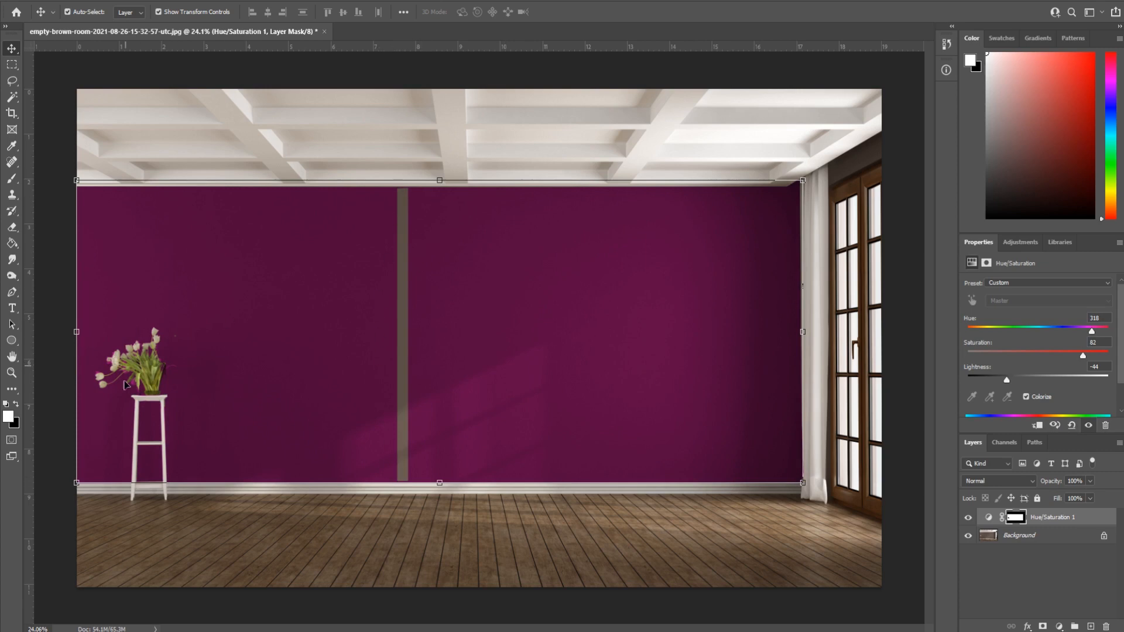
Delete the existing Hue/Saturation adjustment layer together with its mask, leaving only the Background layer
left_click(1037, 555)
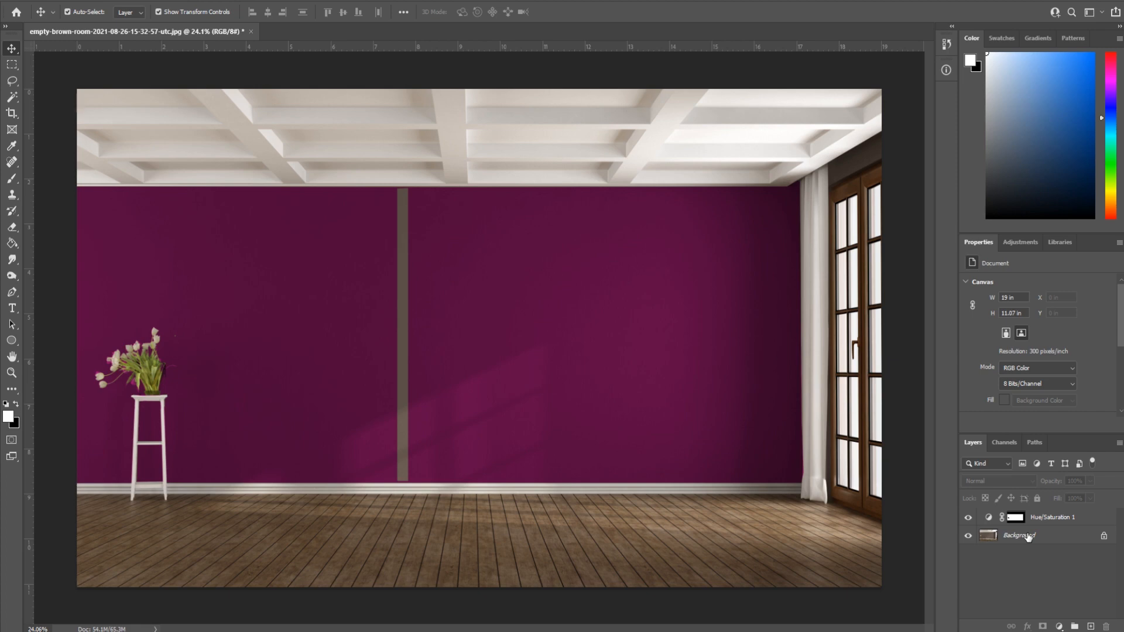
left_click(1028, 537)
left_click(1047, 521)
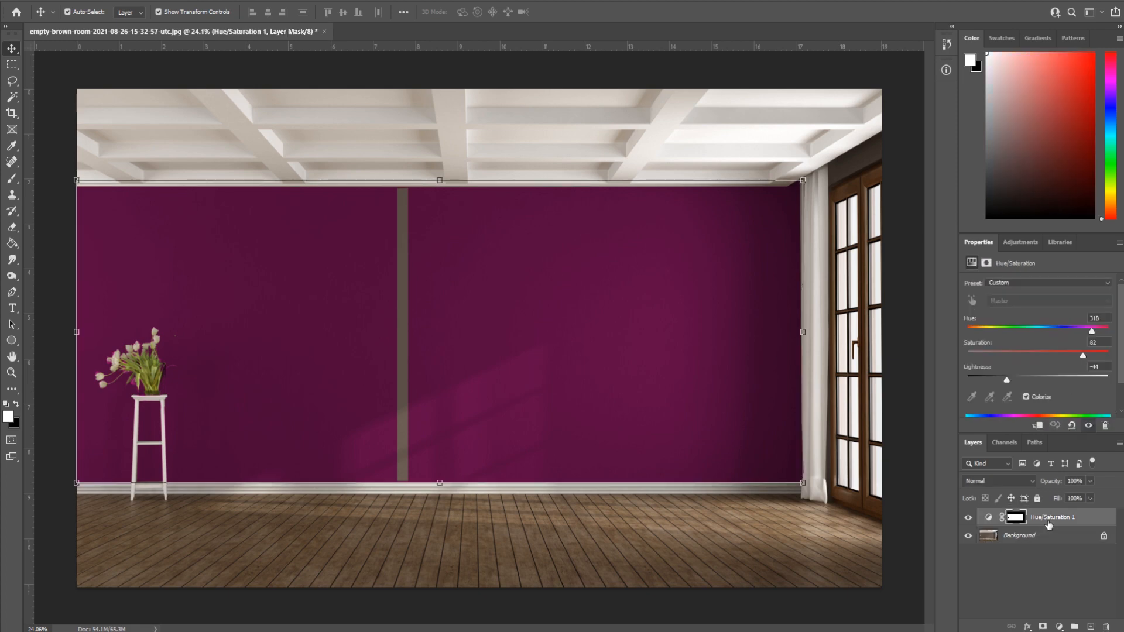
key("Delete")
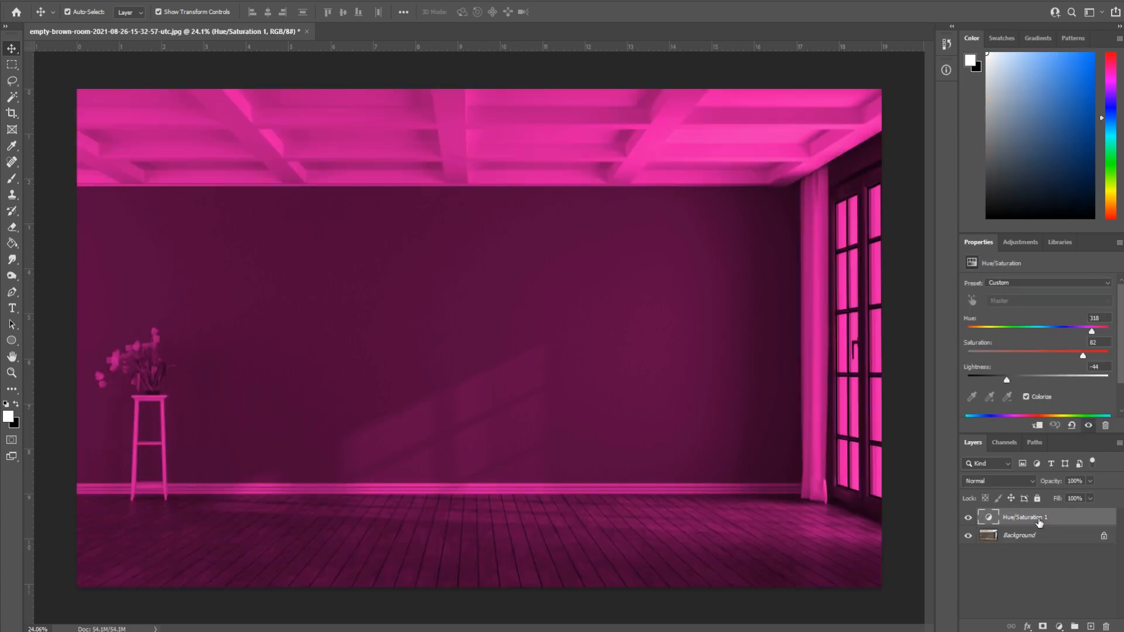
key("Delete")
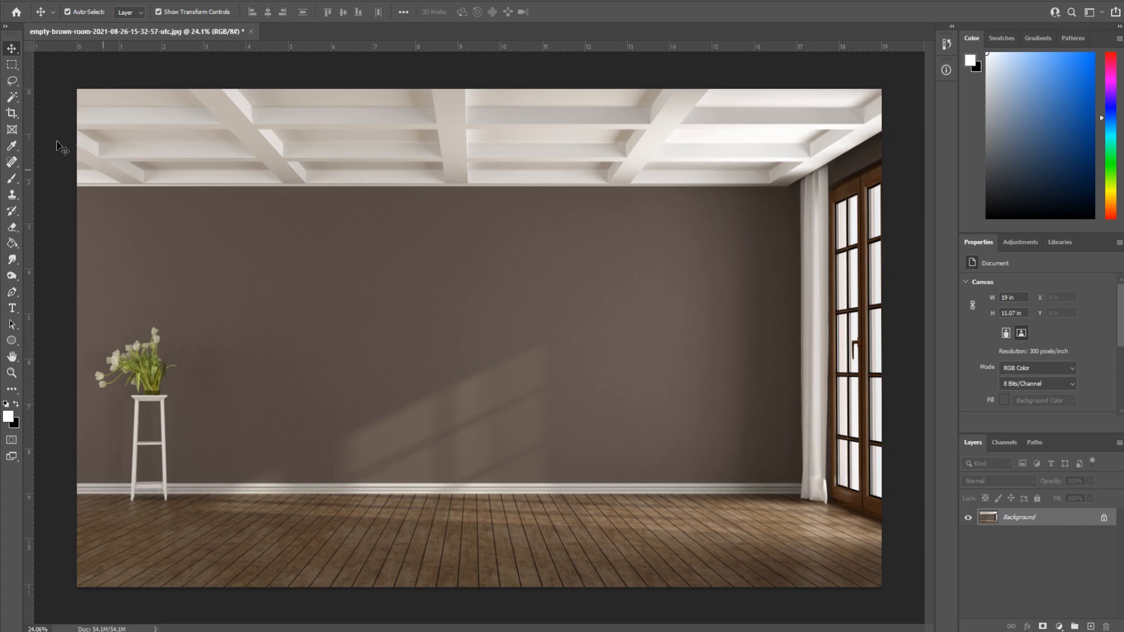
Start a Pen tool path at the wall's upper-left corner and trace the ceiling line across to the curtain
left_click(13, 292)
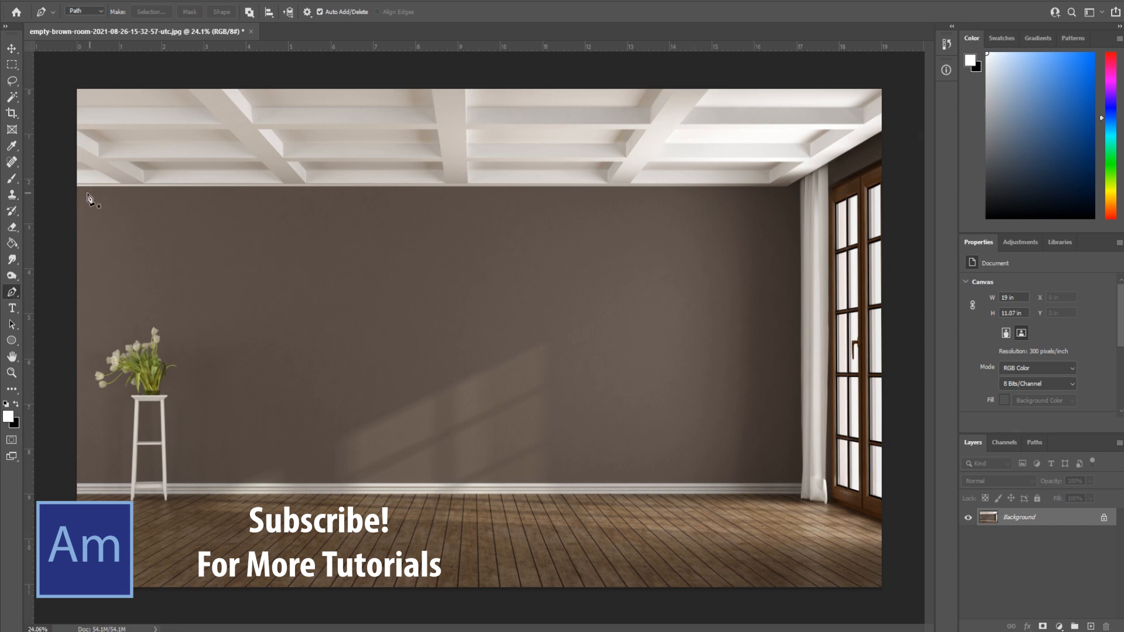
scroll(88, 199, "up", 5)
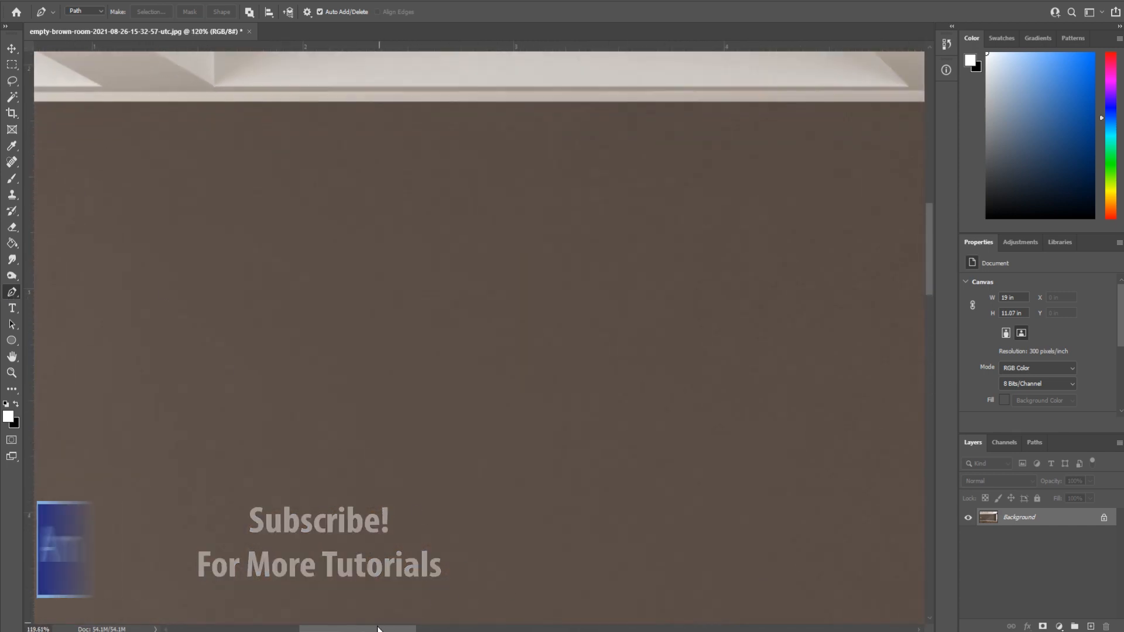
left_click_drag(378, 628, 326, 627)
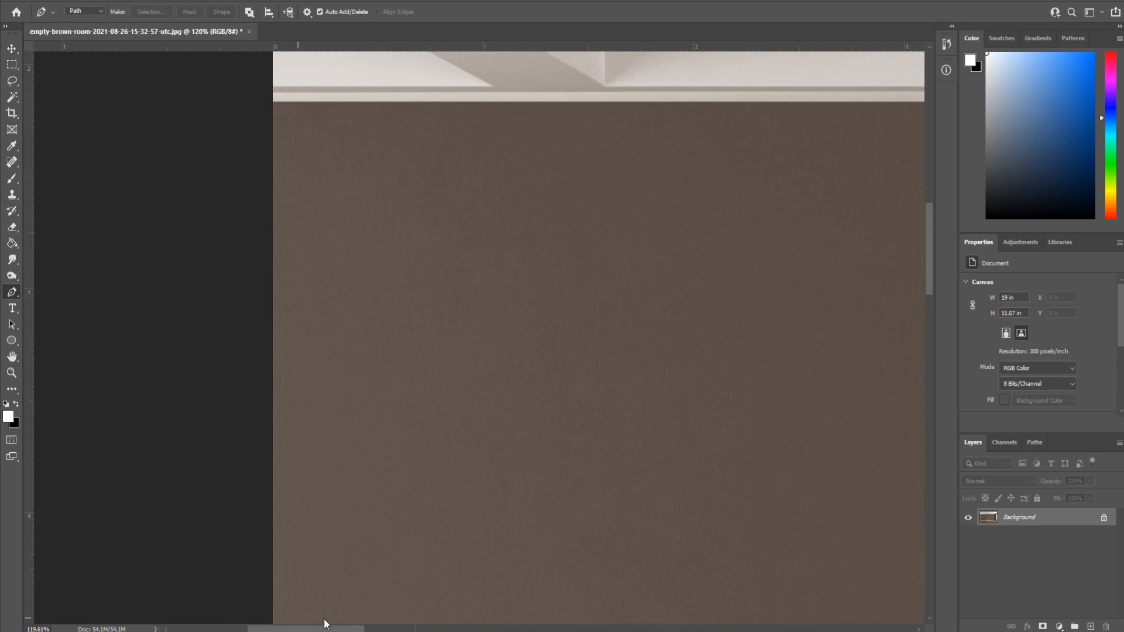
left_click(273, 103)
scroll(527, 292, "down", 4)
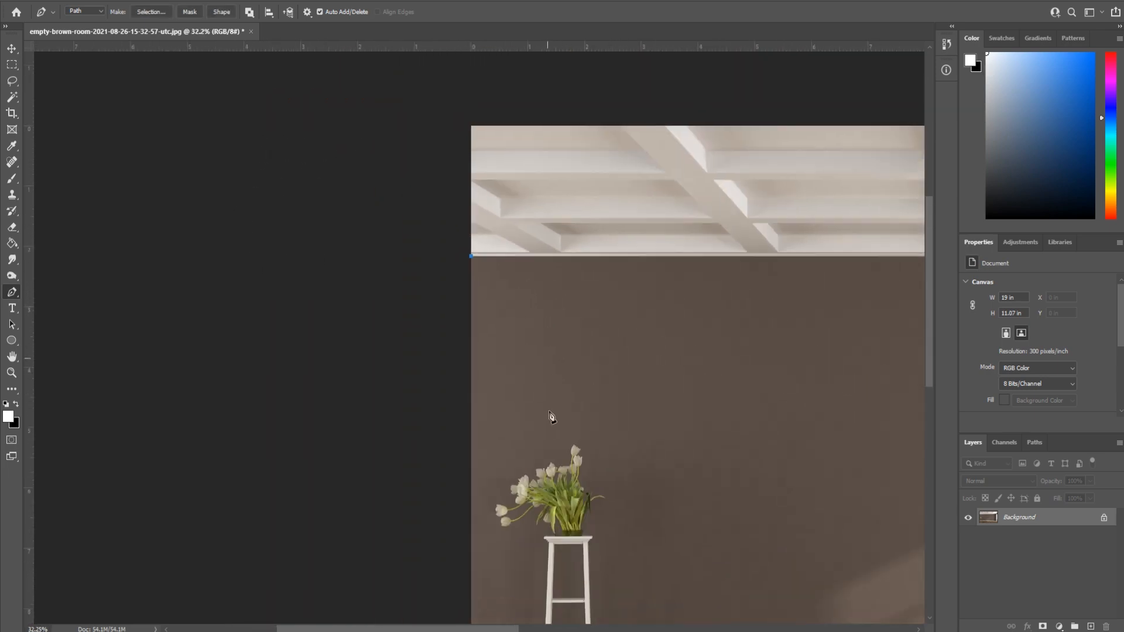
scroll(657, 619, "right", 15)
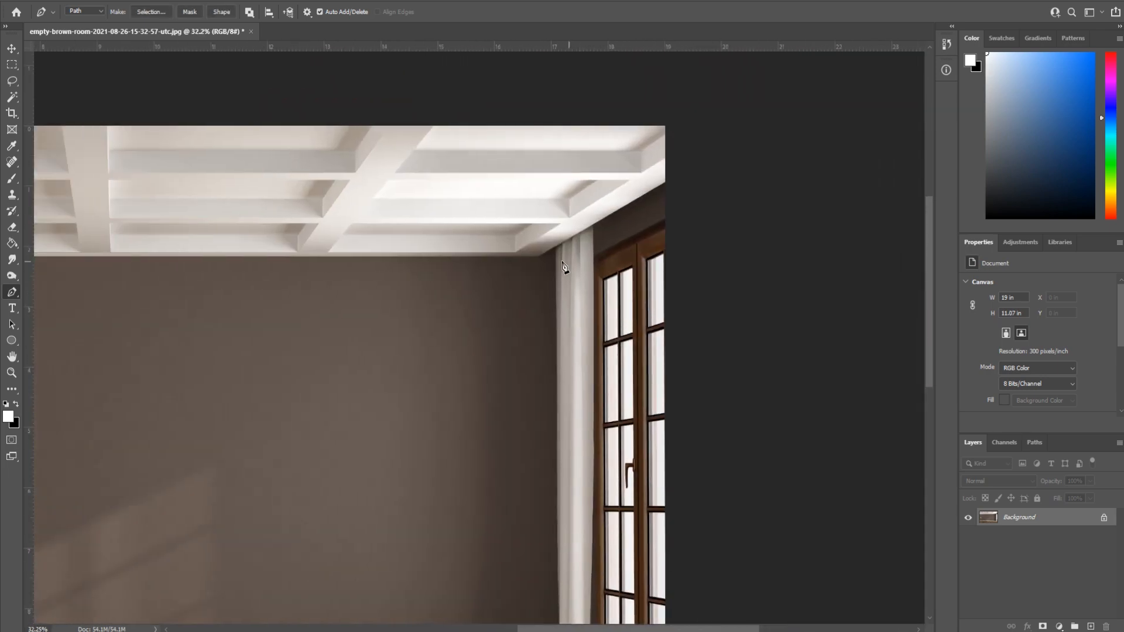
scroll(539, 255, "up", 3)
scroll(539, 256, "up", 3)
left_click(534, 268)
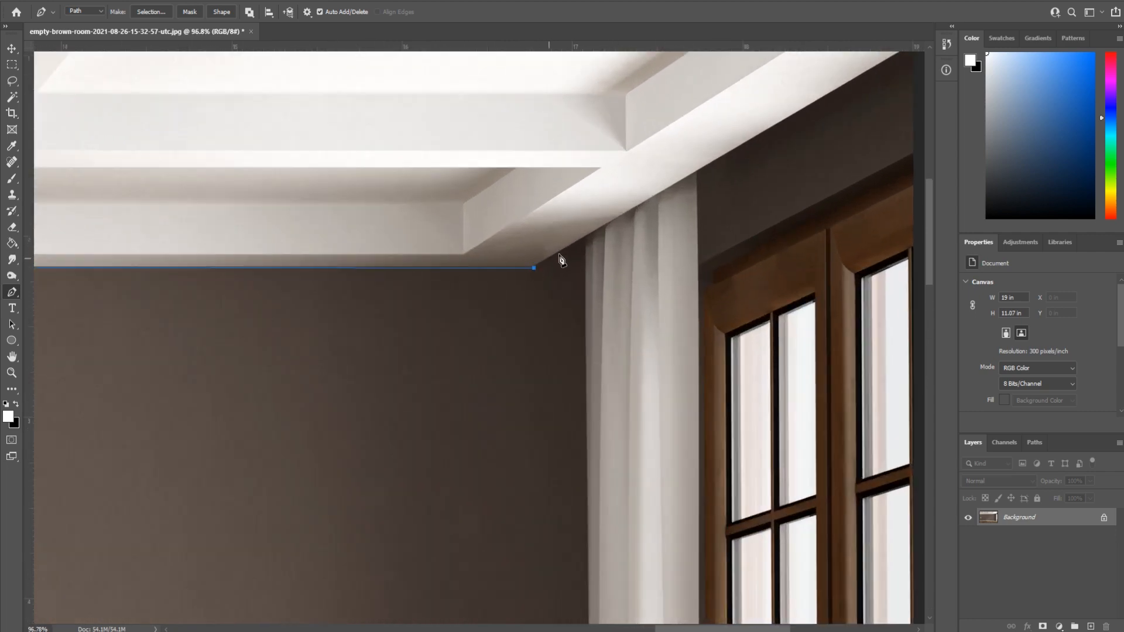
left_click(580, 239)
Continue the path down the curtain's left edge to the top of the baseboard
scroll(597, 406, "down", 10)
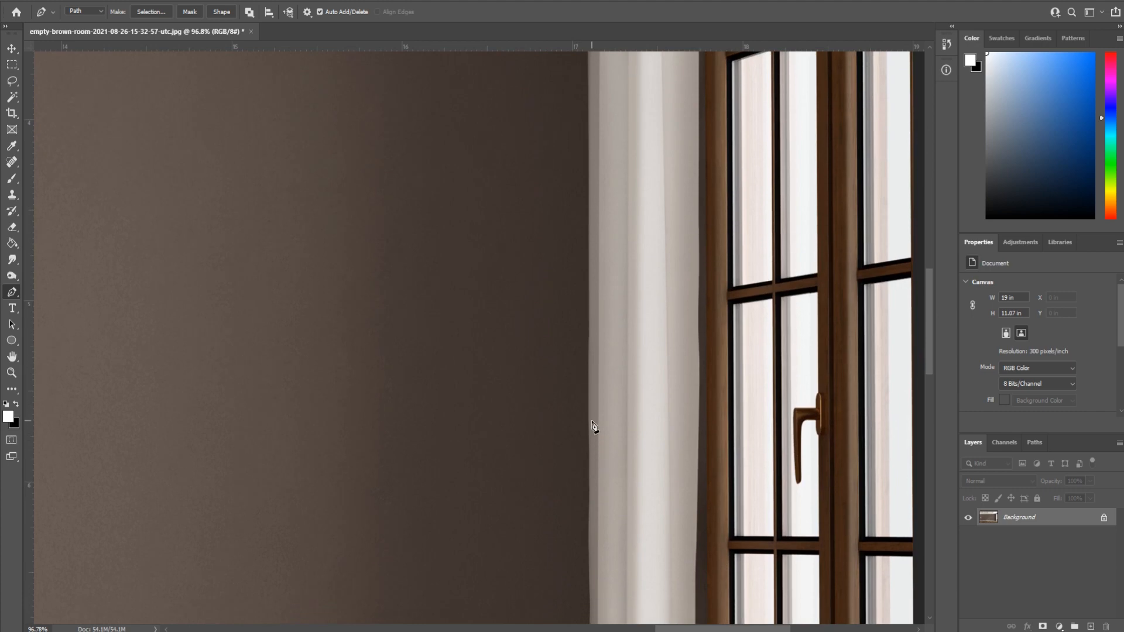
left_click(586, 432)
scroll(581, 535, "down", 5)
scroll(584, 538, "down", 5)
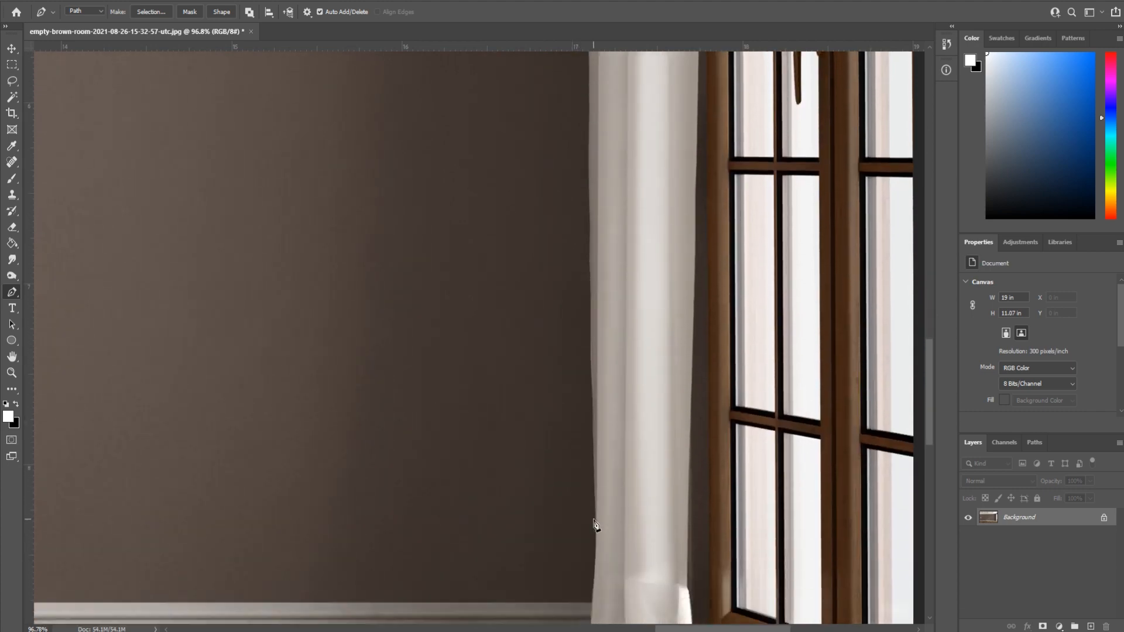
left_click(595, 481)
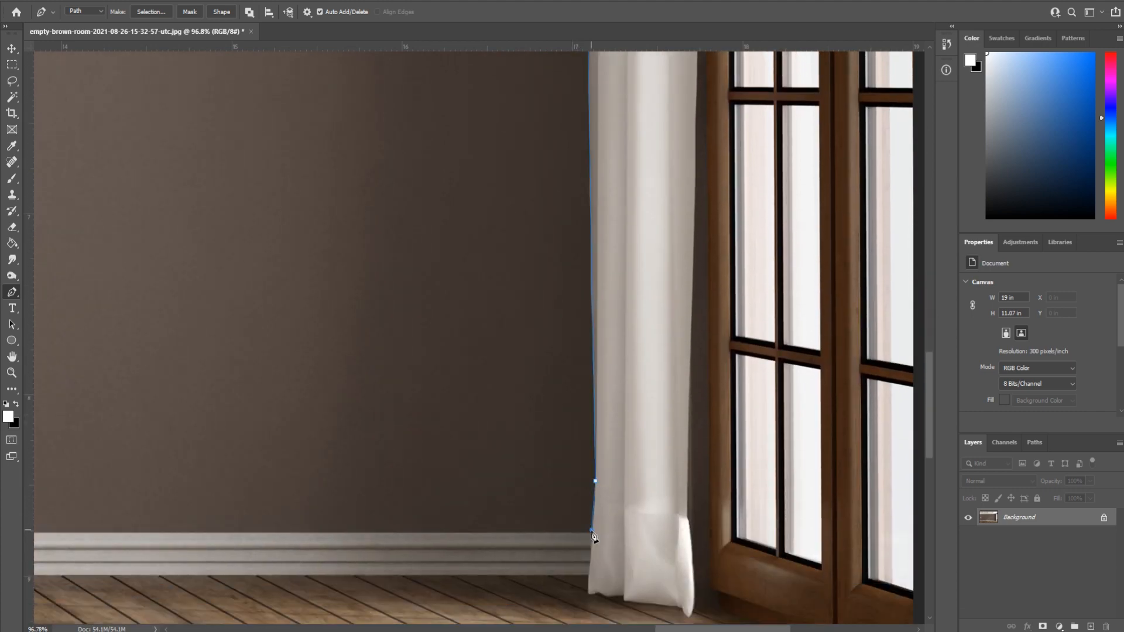
Extend the path along the top of the baseboard to the stool and up its right side to the seat corner
scroll(327, 607, "left", 15)
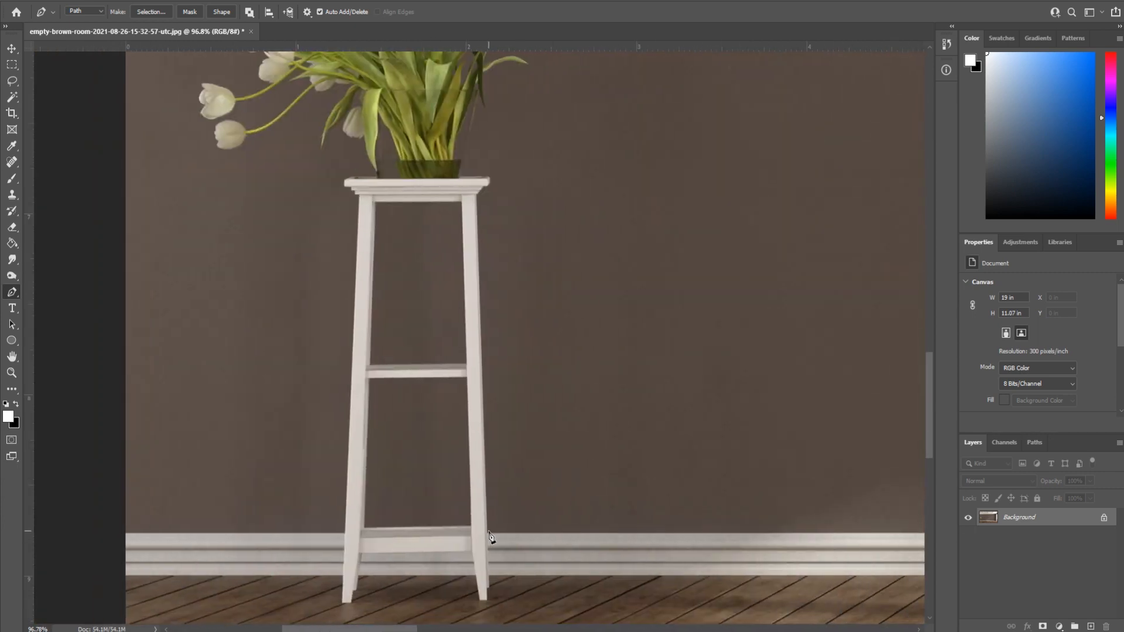
left_click(488, 531)
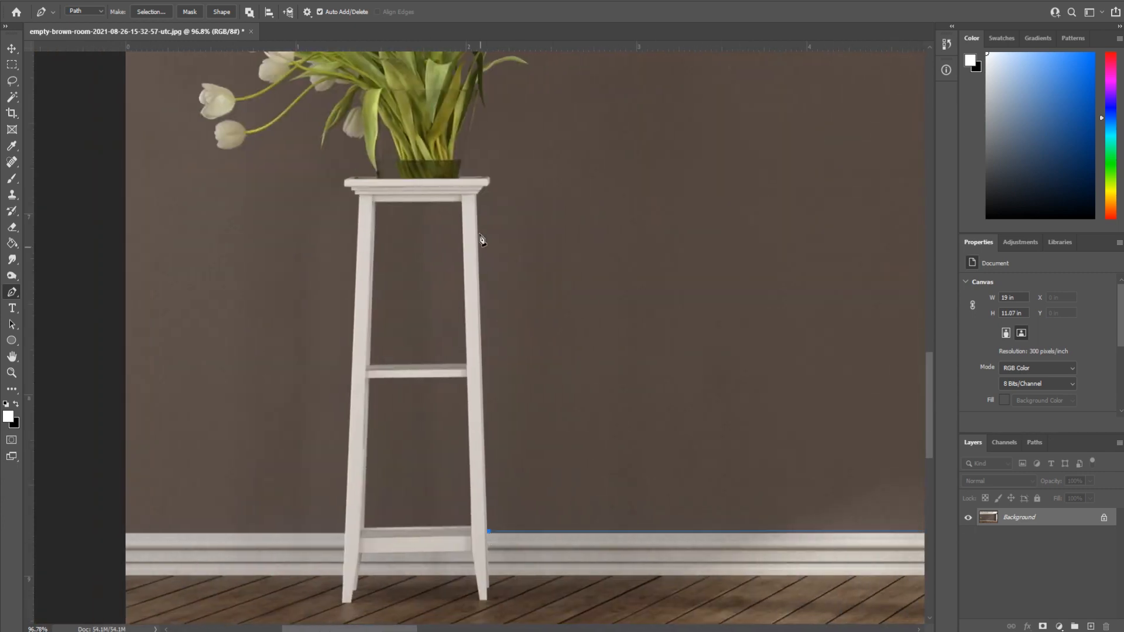
left_click(478, 194)
left_click(489, 182)
left_click(491, 176)
Carry the path loosely around the tulips, from the vase base over the flowers and down their left side
scroll(497, 202, "up", 7)
left_click(553, 196)
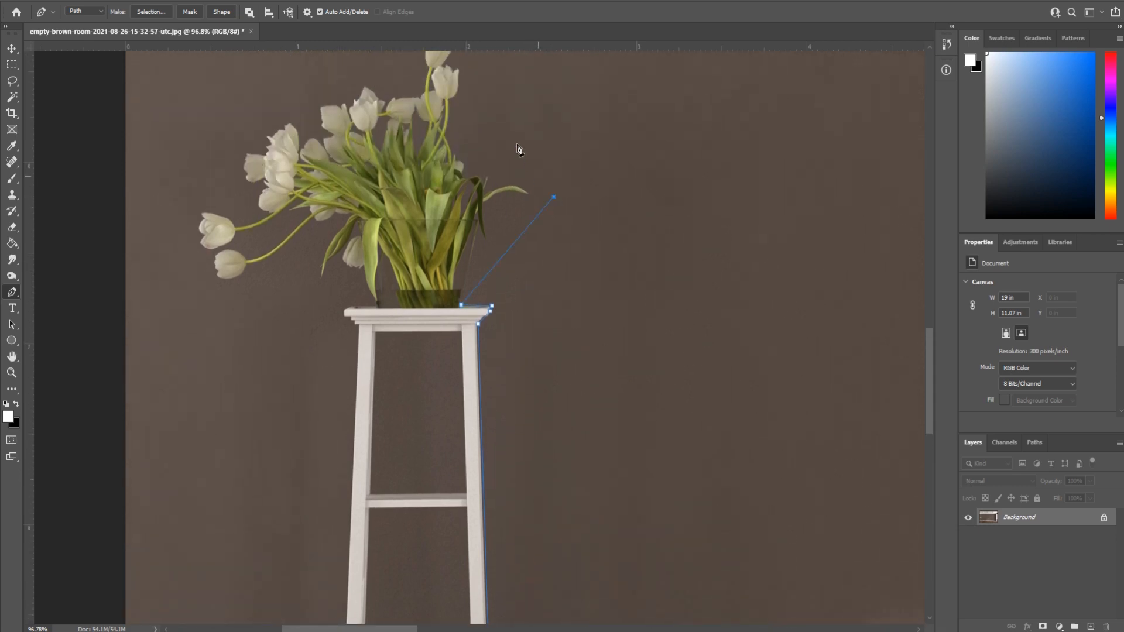
scroll(515, 141, "up", 3)
left_click(500, 119)
left_click(268, 126)
left_click(208, 196)
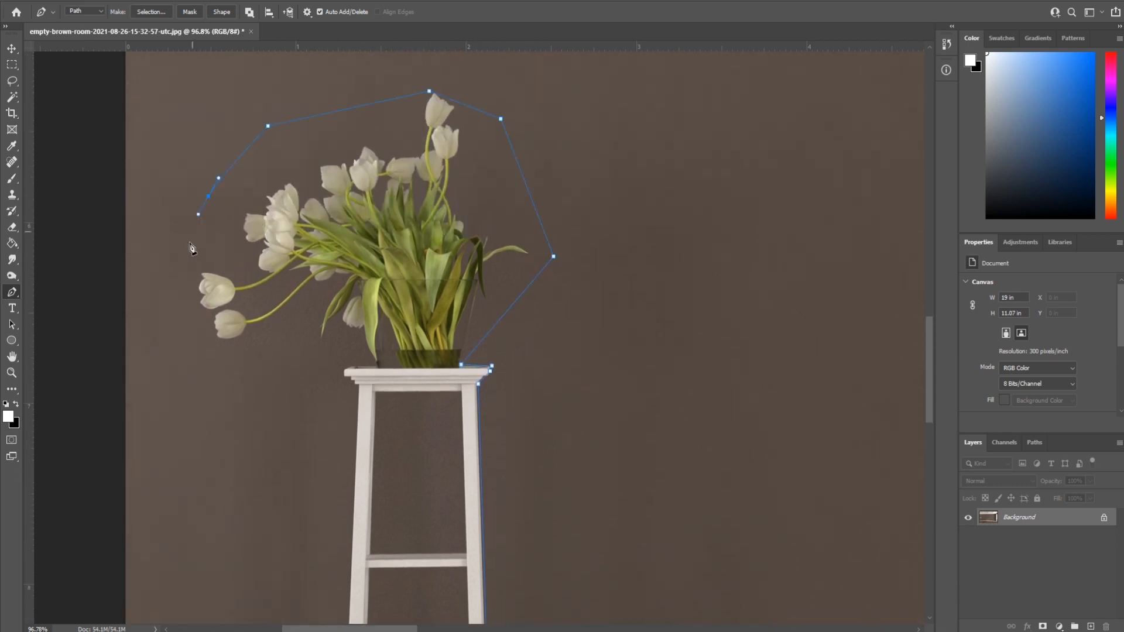
left_click(181, 282)
left_click(195, 344)
left_click_drag(255, 354, 271, 354)
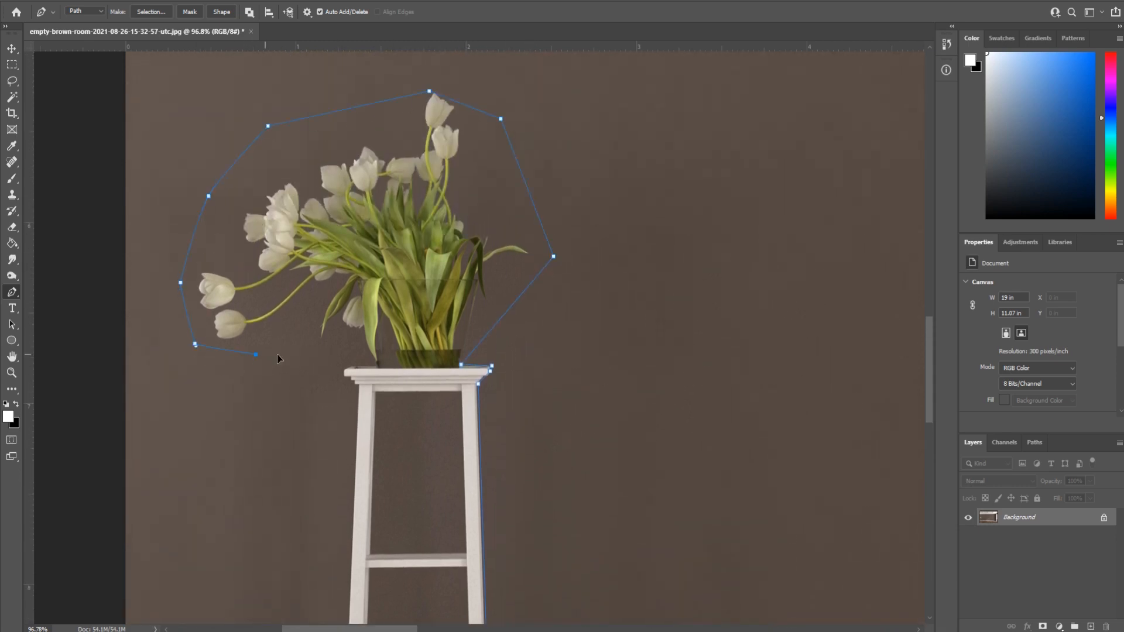
Trace down the stool's left side and along the baseboard to the image edge, and close the path at the wall's upper-left corner
left_click(351, 377)
scroll(362, 404, "down", 5)
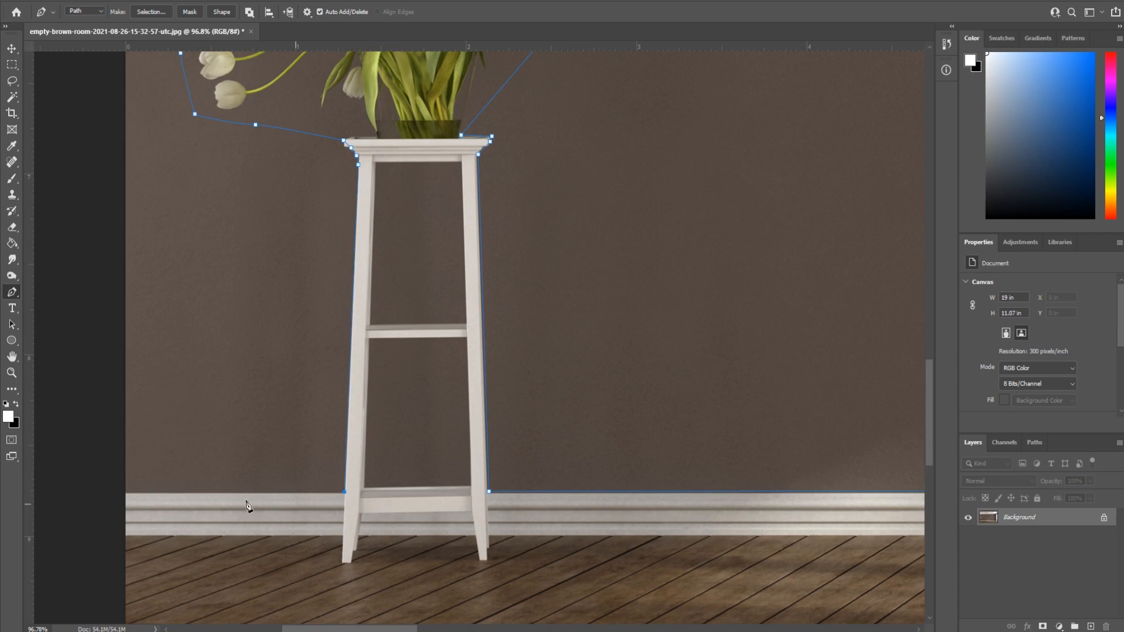
scroll(131, 426, "up", 6)
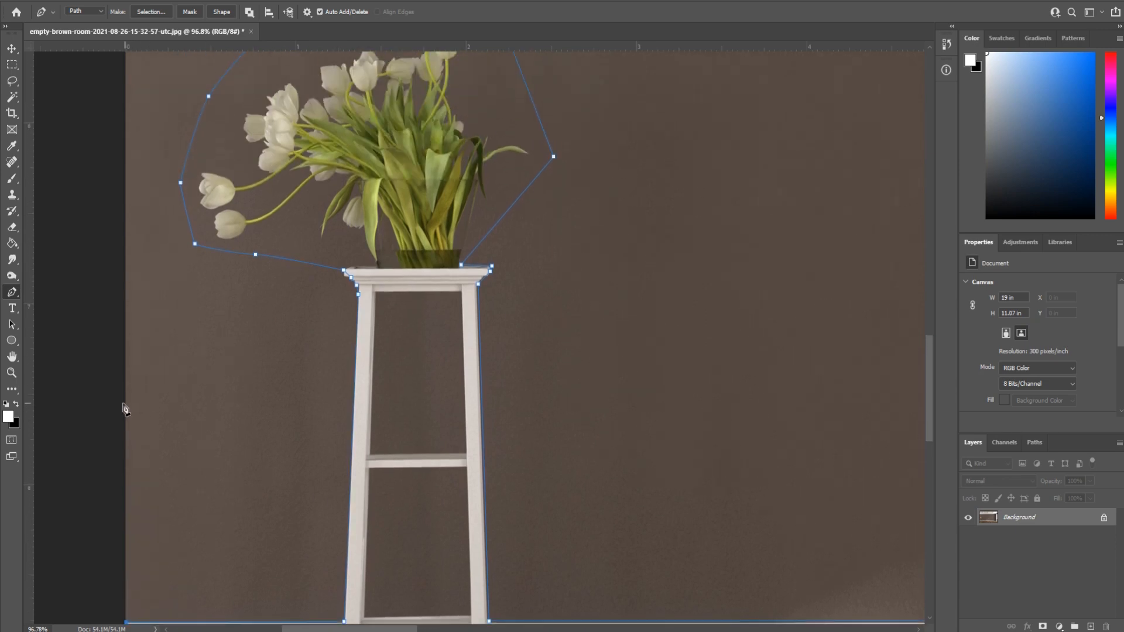
scroll(122, 421, "up", 8)
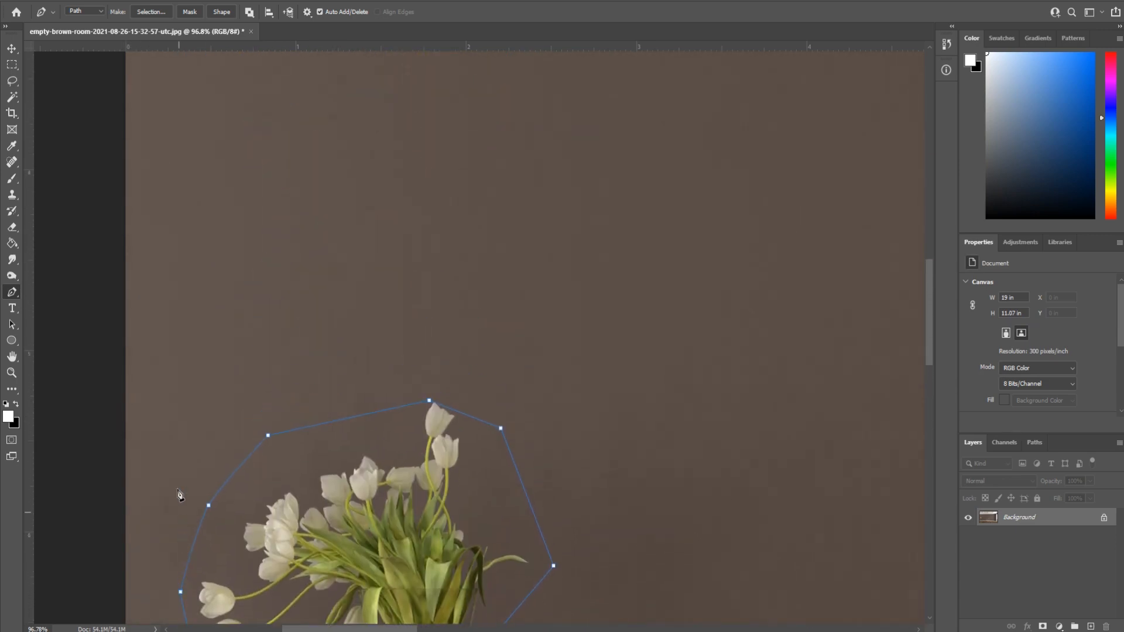
scroll(142, 164, "up", 5)
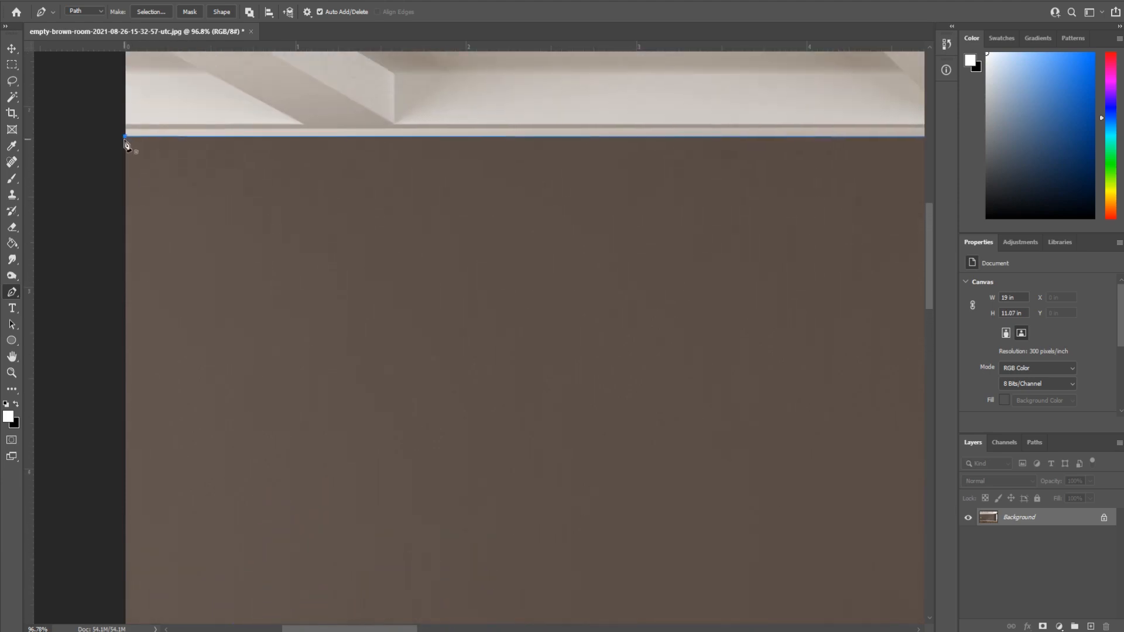
left_click(125, 136)
Convert the closed wall path into a new anti-aliased selection with a 0.5 pixel feather radius
key("ctrl+0")
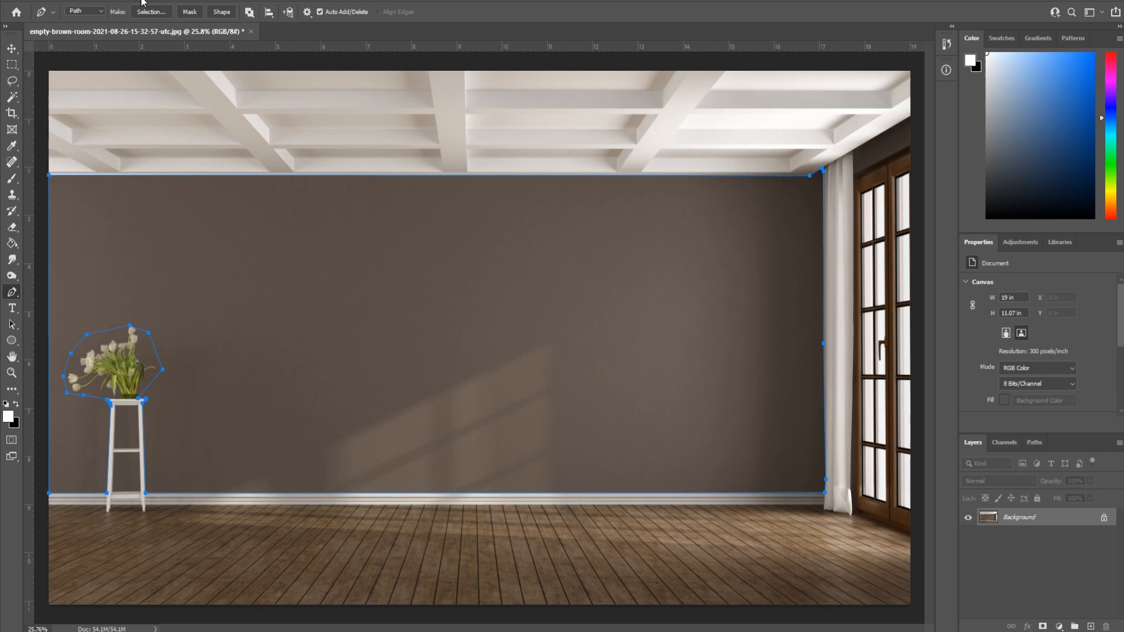
right_click(268, 293)
left_click(323, 337)
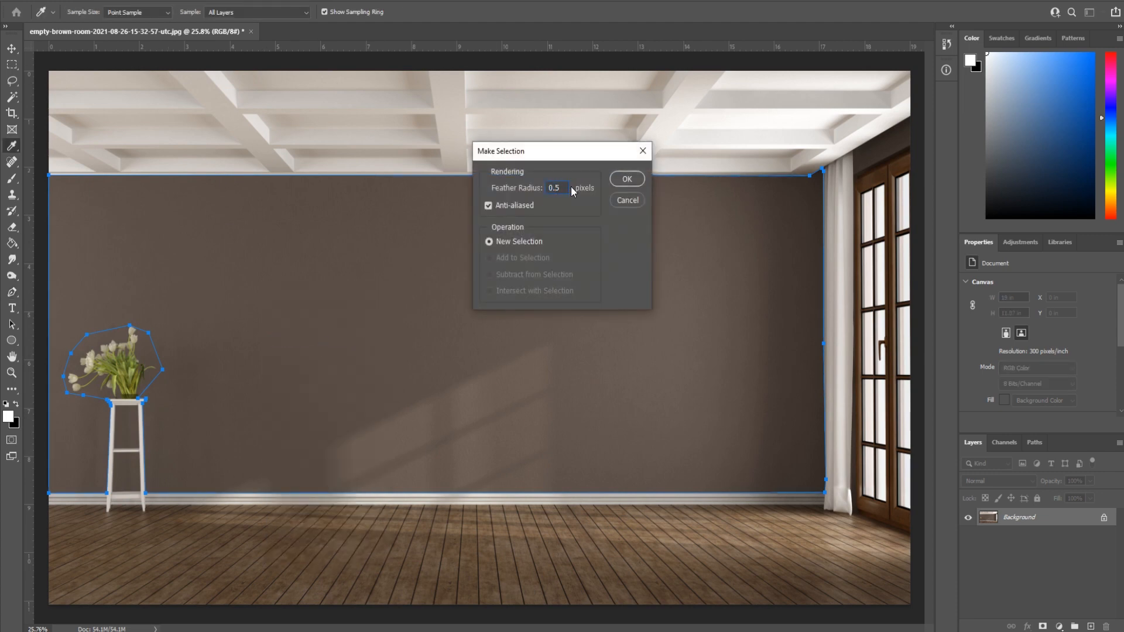
left_click(621, 180)
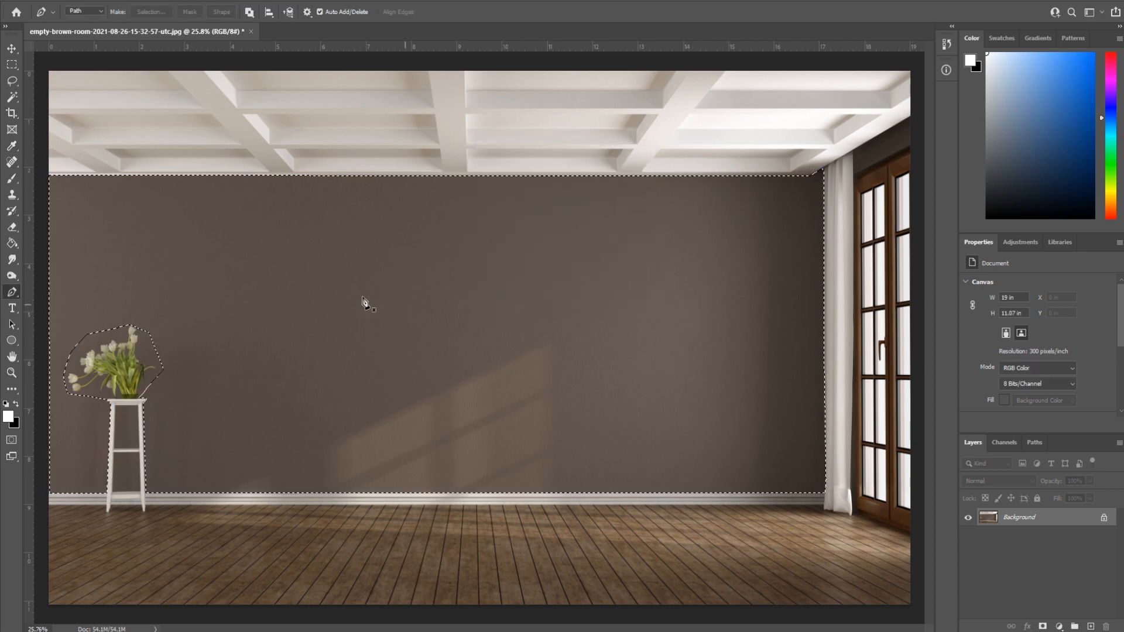
Add a Hue/Saturation adjustment layer for the selected wall and set its hue to +98
left_click(1028, 243)
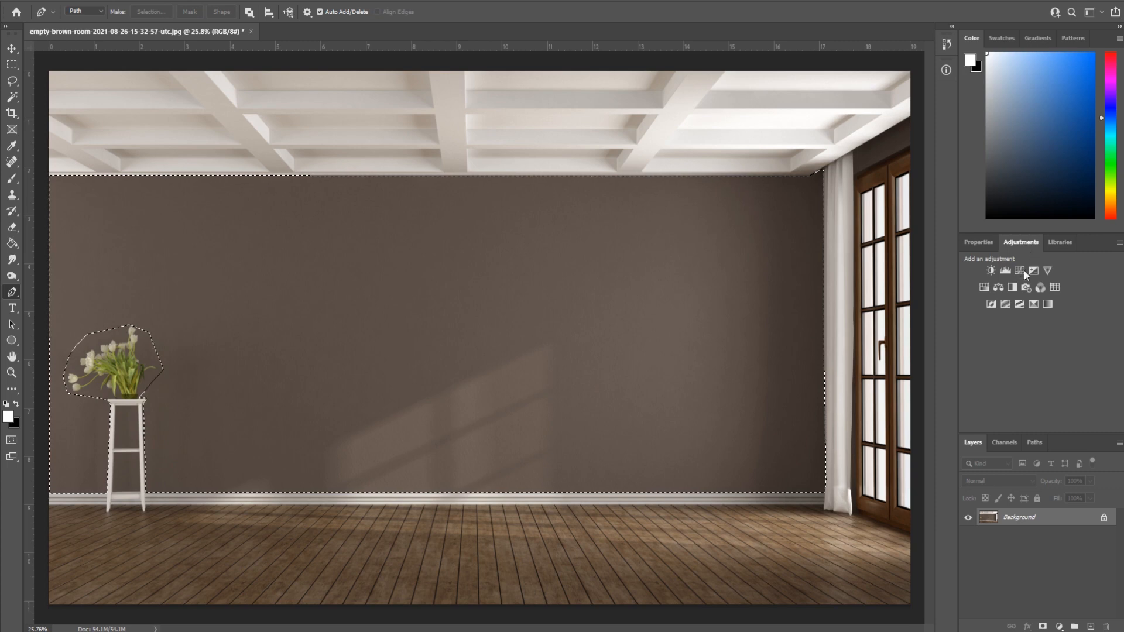
left_click(984, 288)
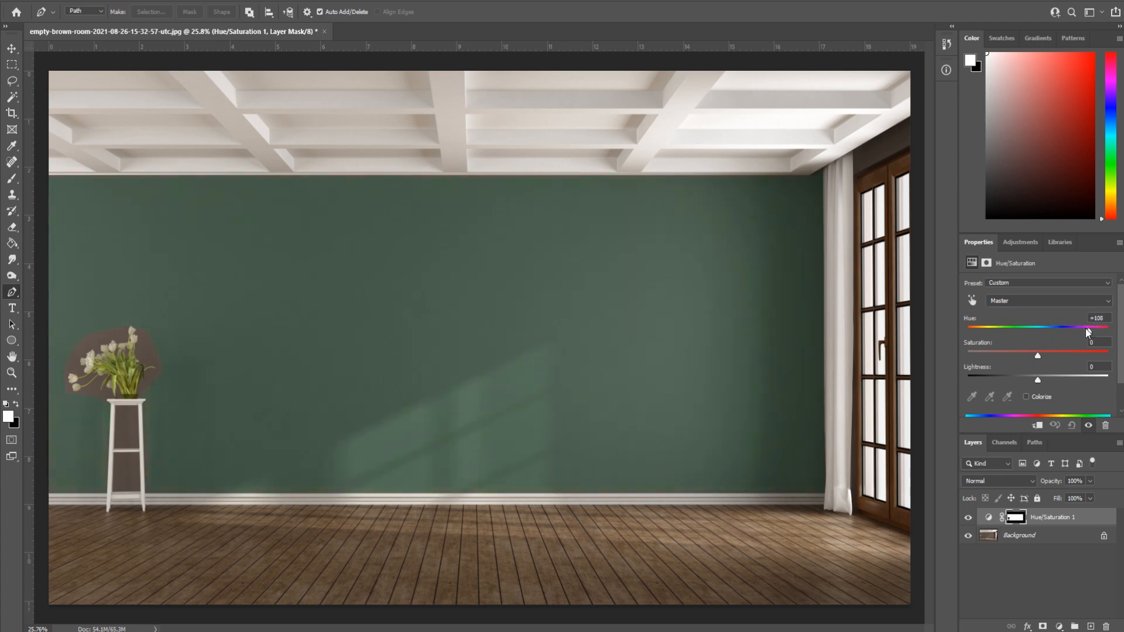
left_click_drag(1086, 331, 1082, 331)
left_click_drag(1002, 335, 1049, 332)
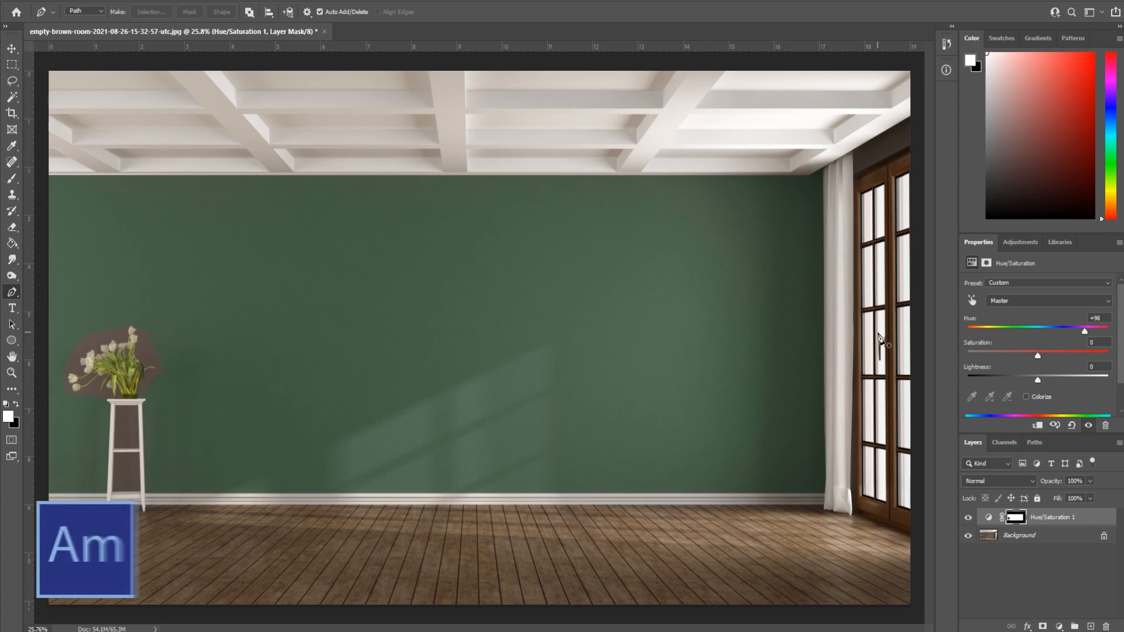
Turn on Colorize for the wall adjustment and set hue 0, saturation 84 and lightness -67
left_click(1025, 397)
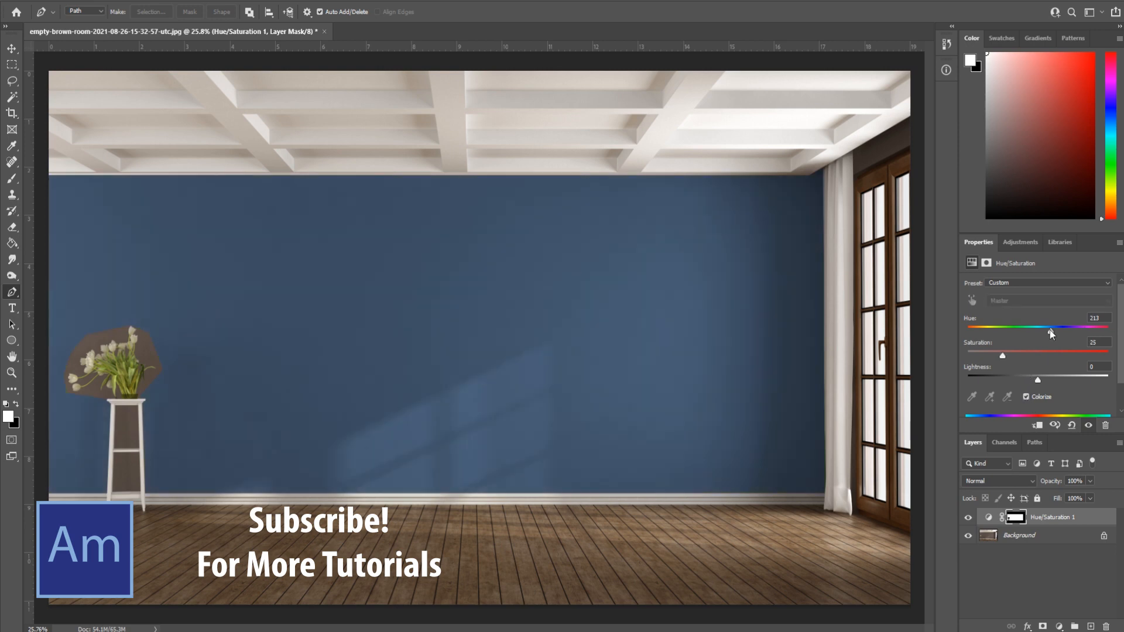
left_click_drag(1049, 329, 968, 338)
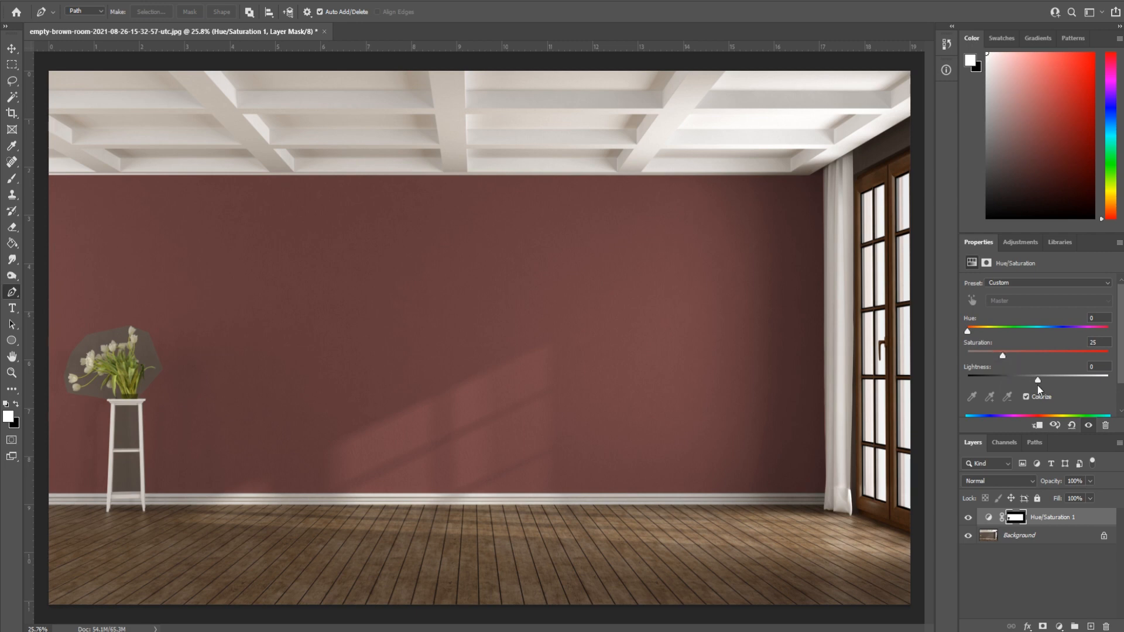
left_click_drag(1020, 382, 1083, 355)
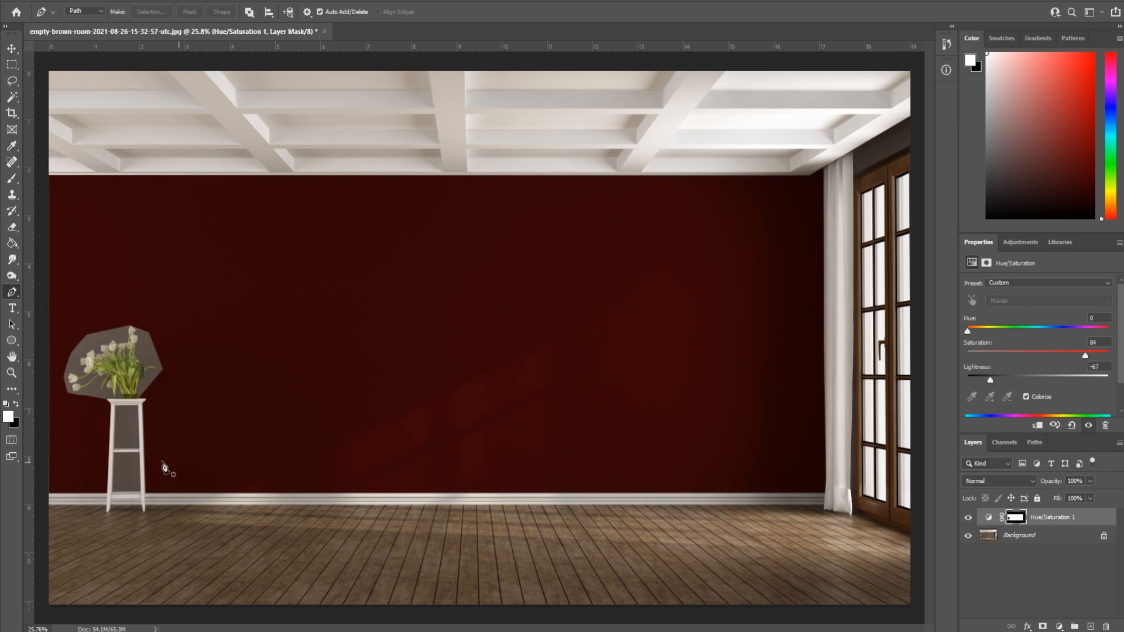
Trace a closed Pen tool path around the wall area visible through the stool's upper opening
scroll(159, 380, "up", 3)
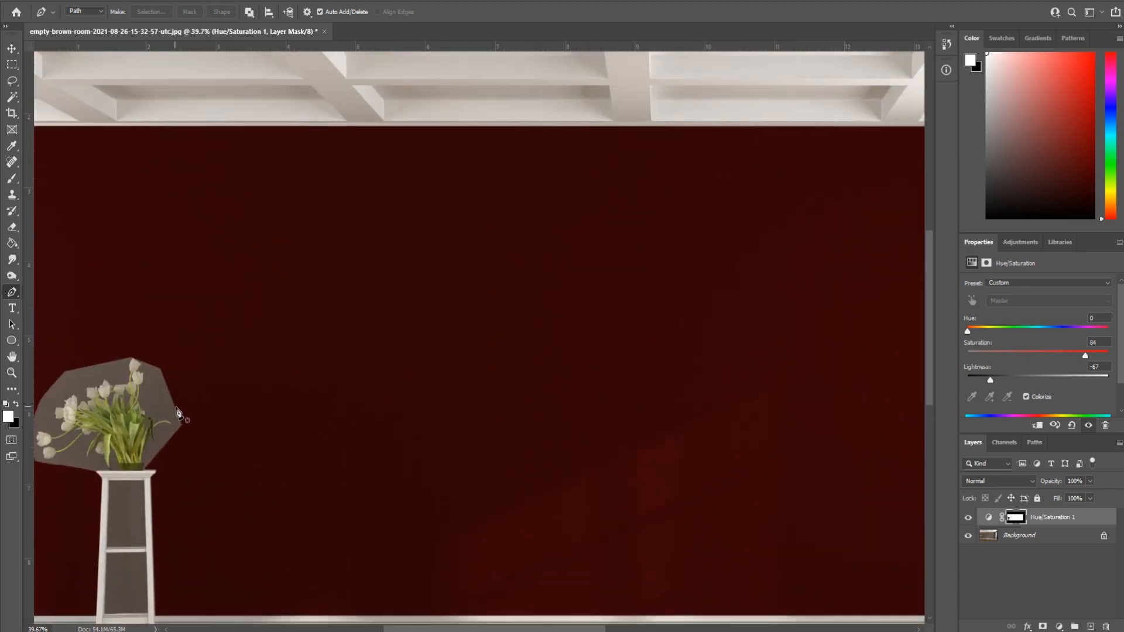
scroll(155, 455, "up", 3)
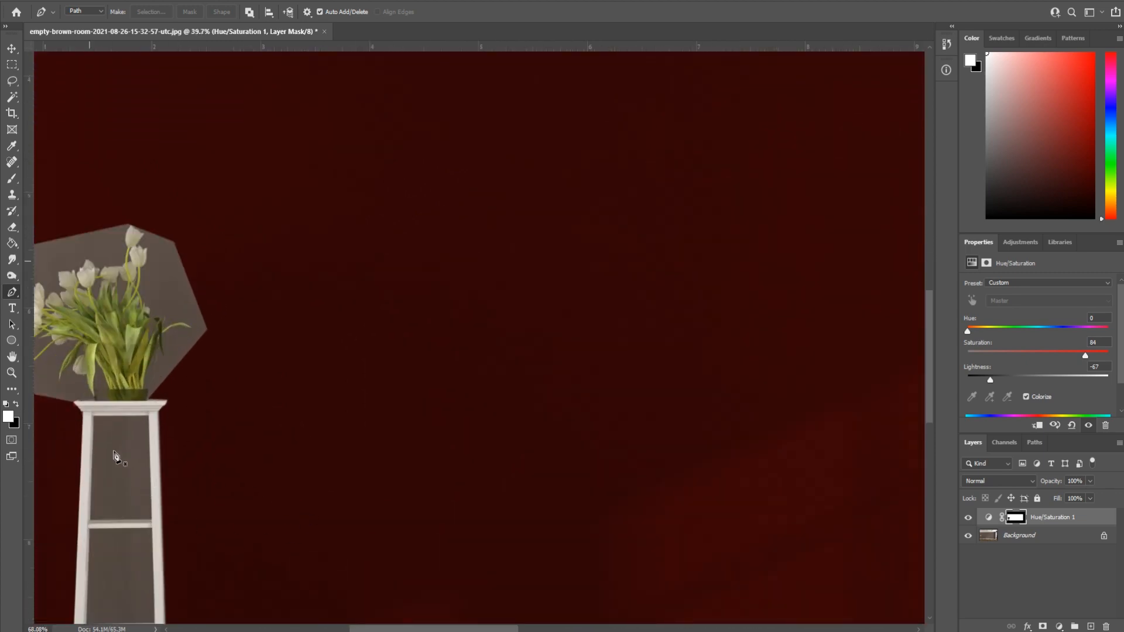
scroll(95, 419, "up", 3)
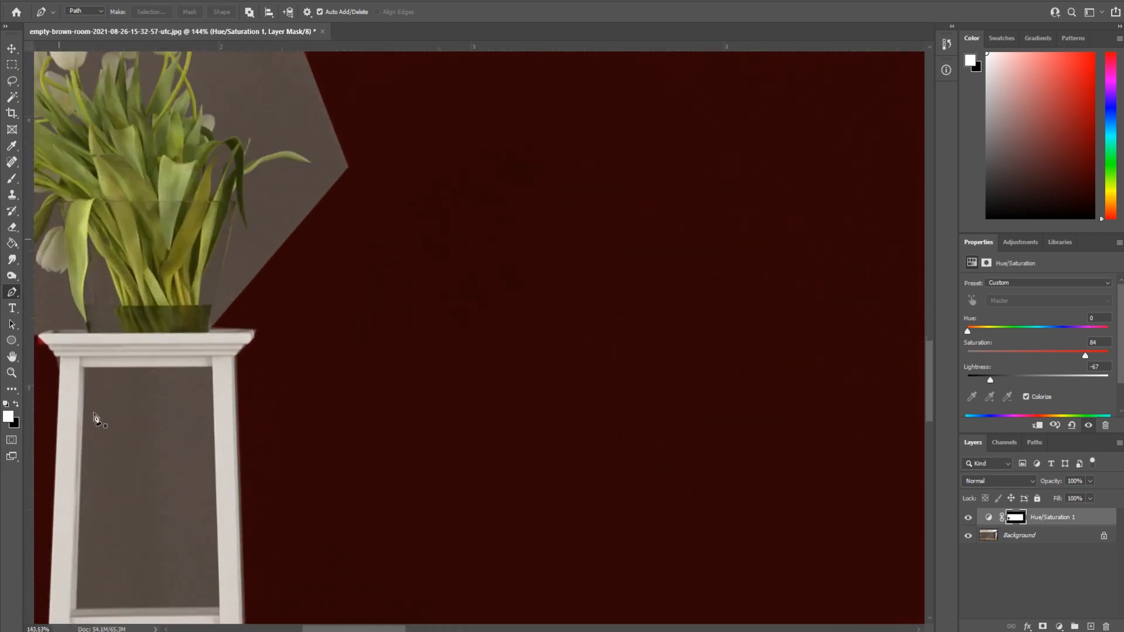
left_click(85, 370)
scroll(212, 523, "down", 2)
left_click(220, 547)
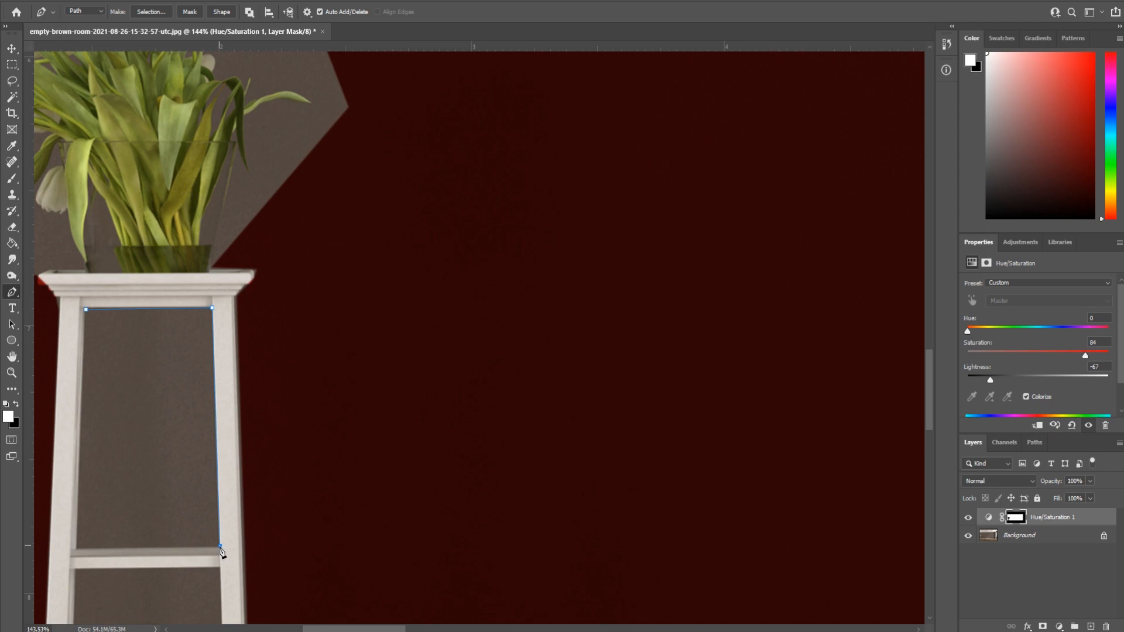
left_click(77, 548)
left_click(85, 309)
Convert the upper opening's path into a new anti-aliased selection with 0.5 pixel feather and fill it with white on the mask
right_click(121, 357)
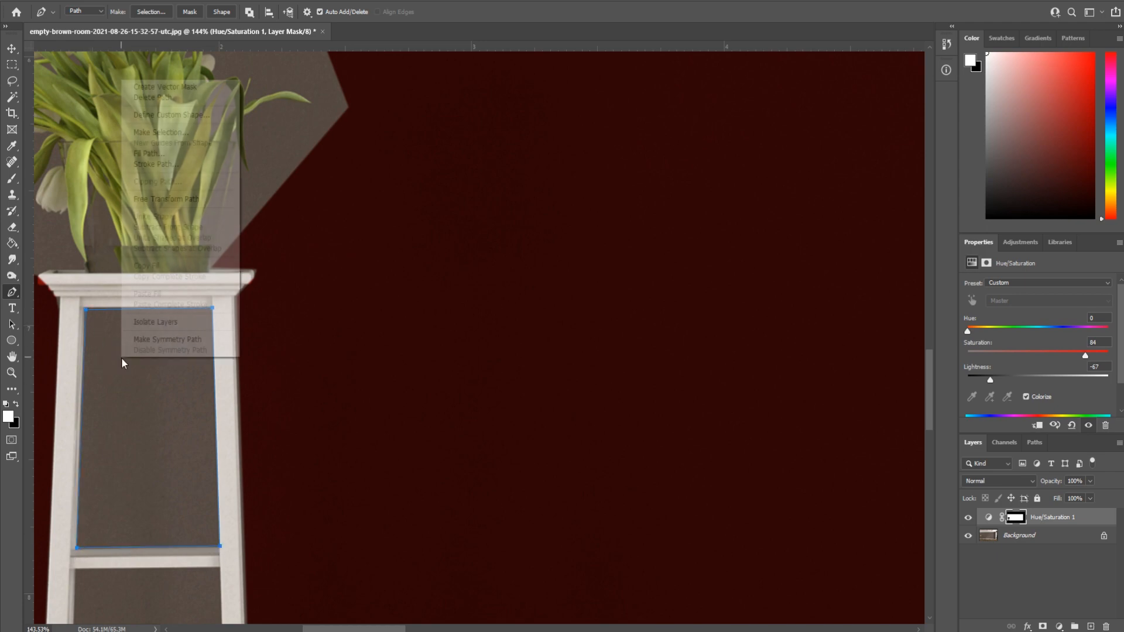
left_click(169, 132)
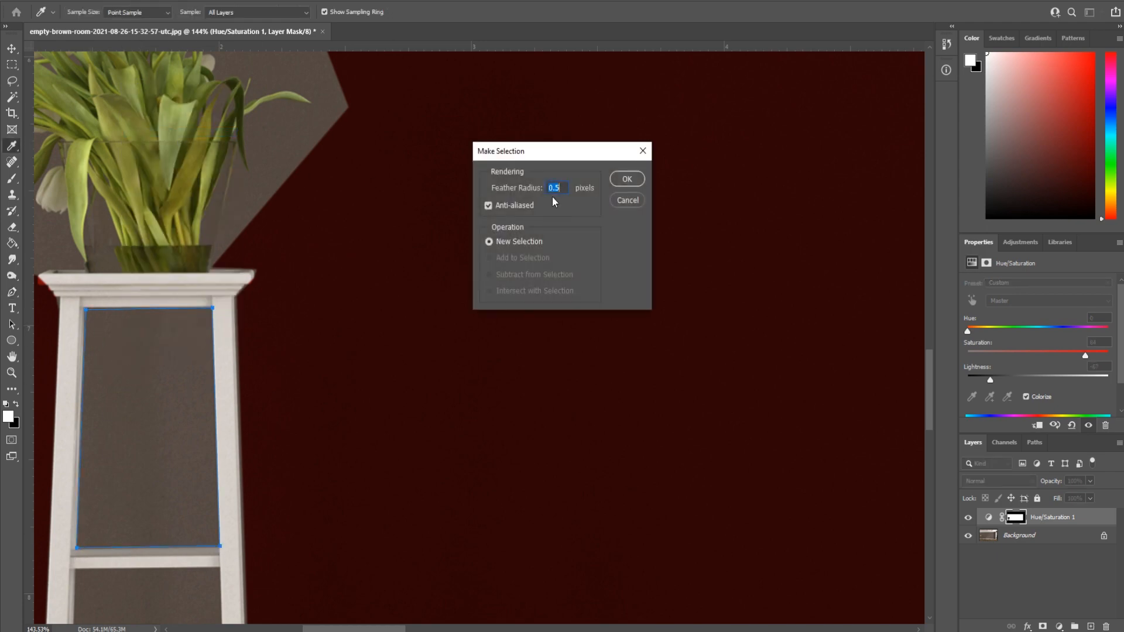
left_click(624, 181)
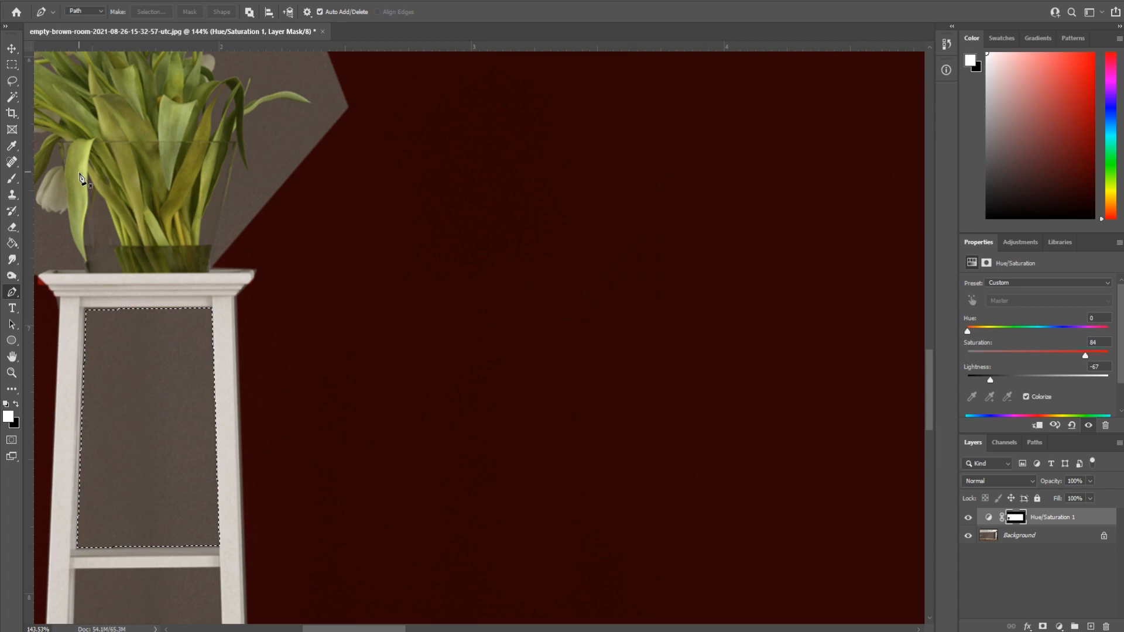
left_click(13, 243)
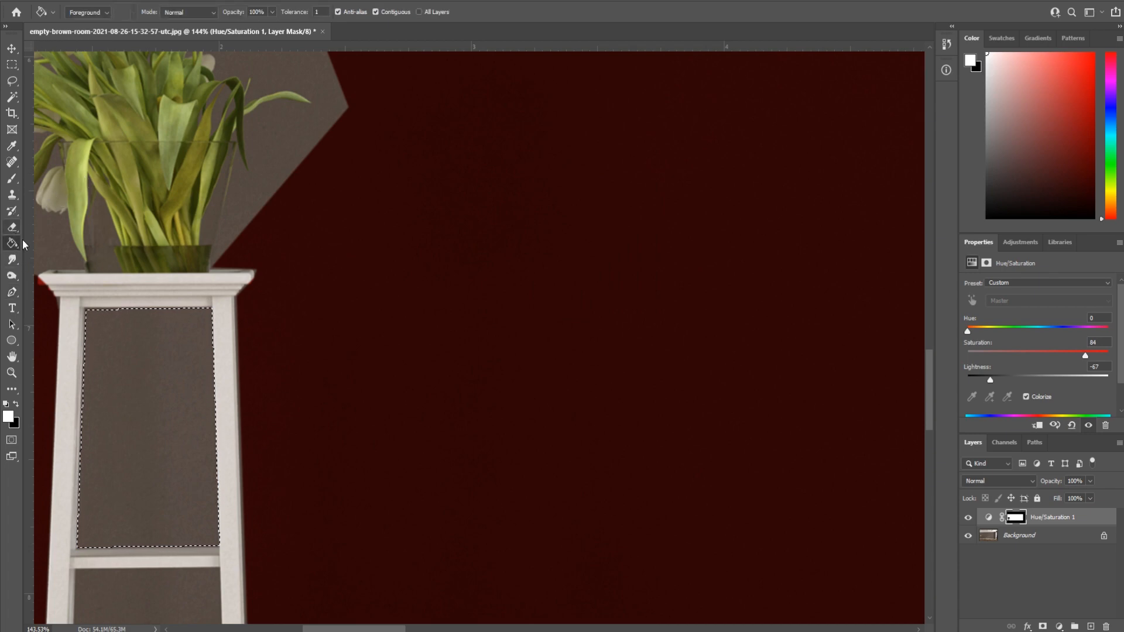
left_click(139, 416)
scroll(140, 417, "down", 1)
scroll(140, 416, "down", 5)
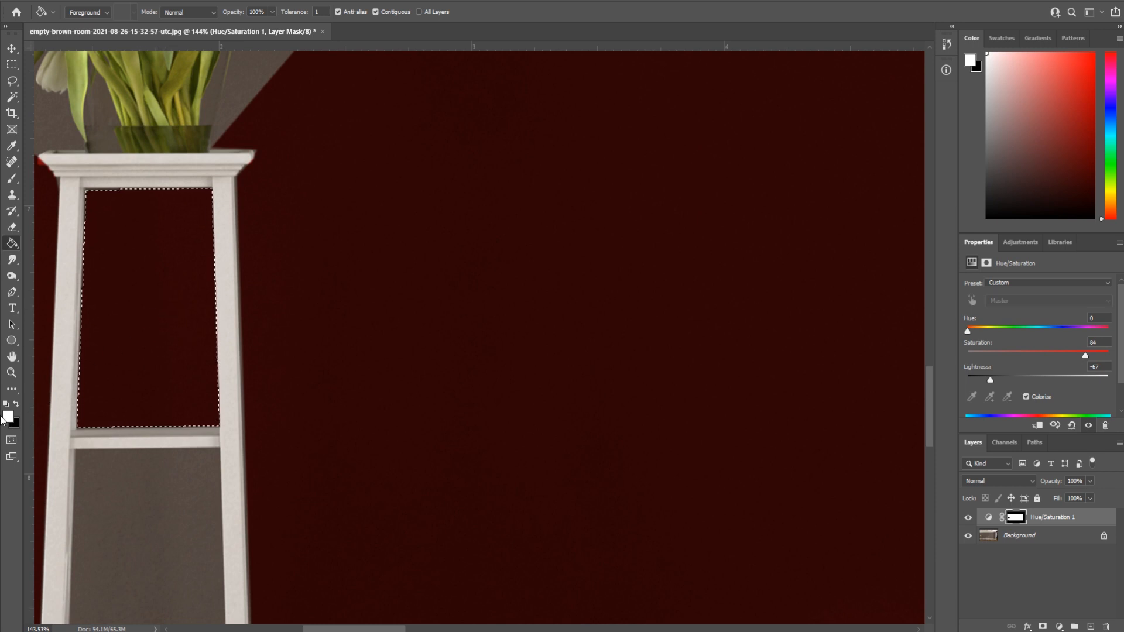
Try filling the stool's upper opening with black on the mask, and refill it with white
left_click(19, 405)
left_click(155, 340)
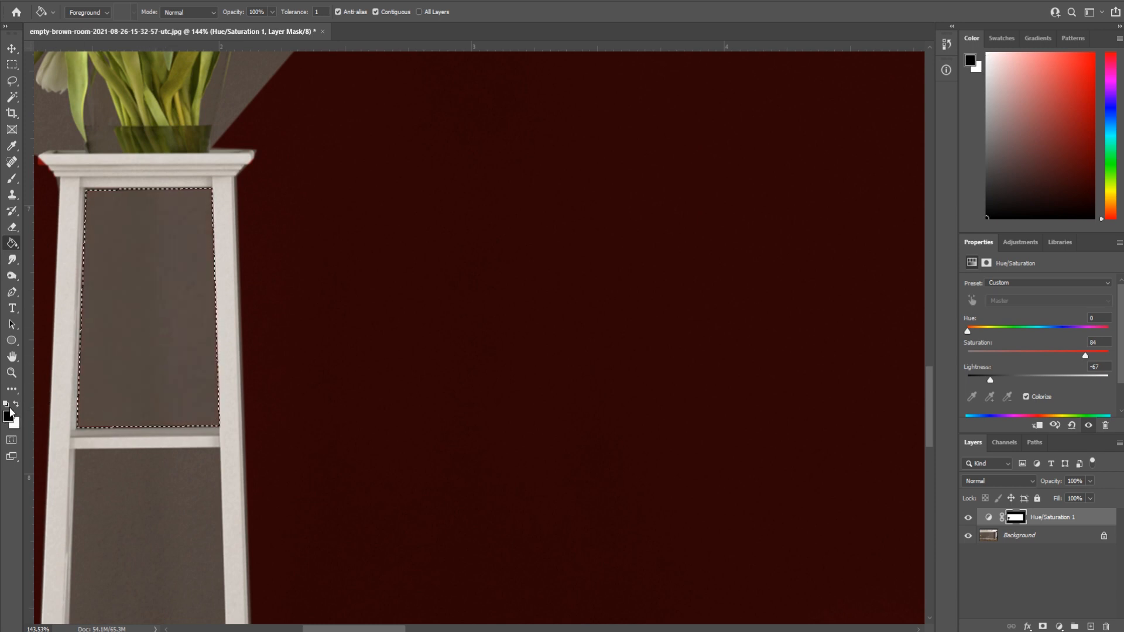
left_click(19, 405)
left_click(172, 345)
Trace a closed Pen tool path around the stool's lower opening and nudge the path slightly toward its lower-left corner
scroll(164, 398, "down", 6)
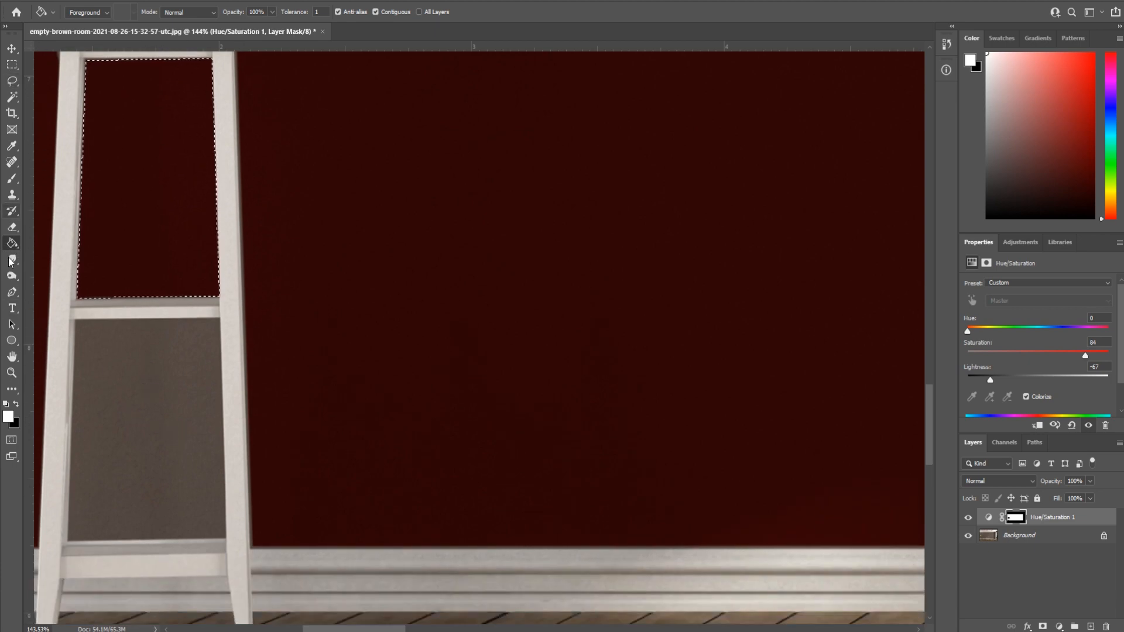
left_click(12, 291)
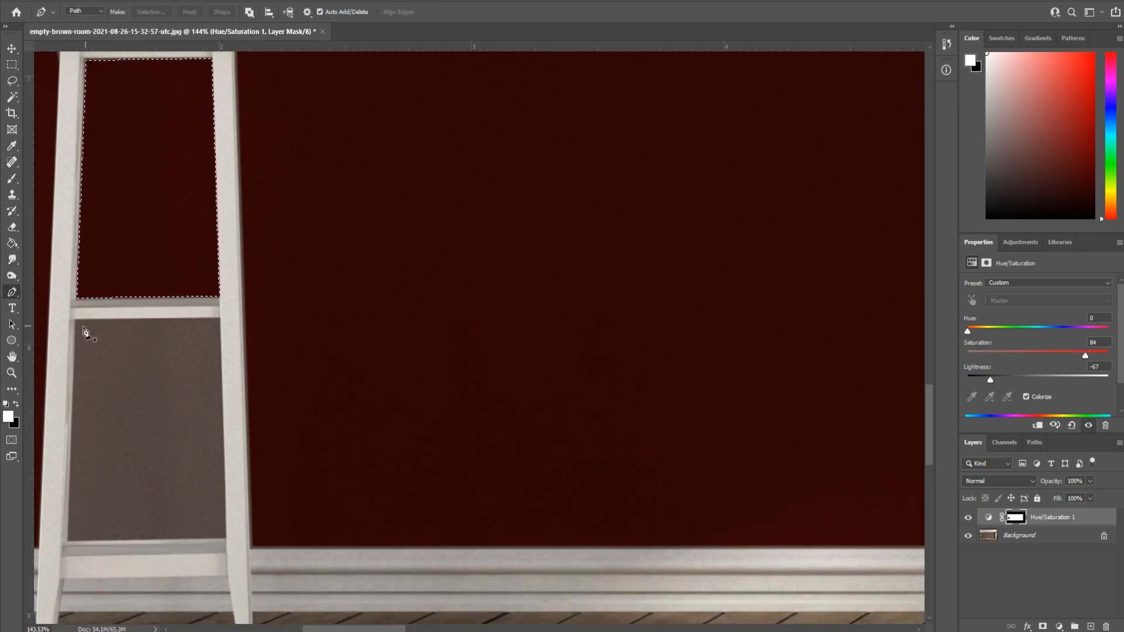
left_click(75, 322)
left_click(218, 319)
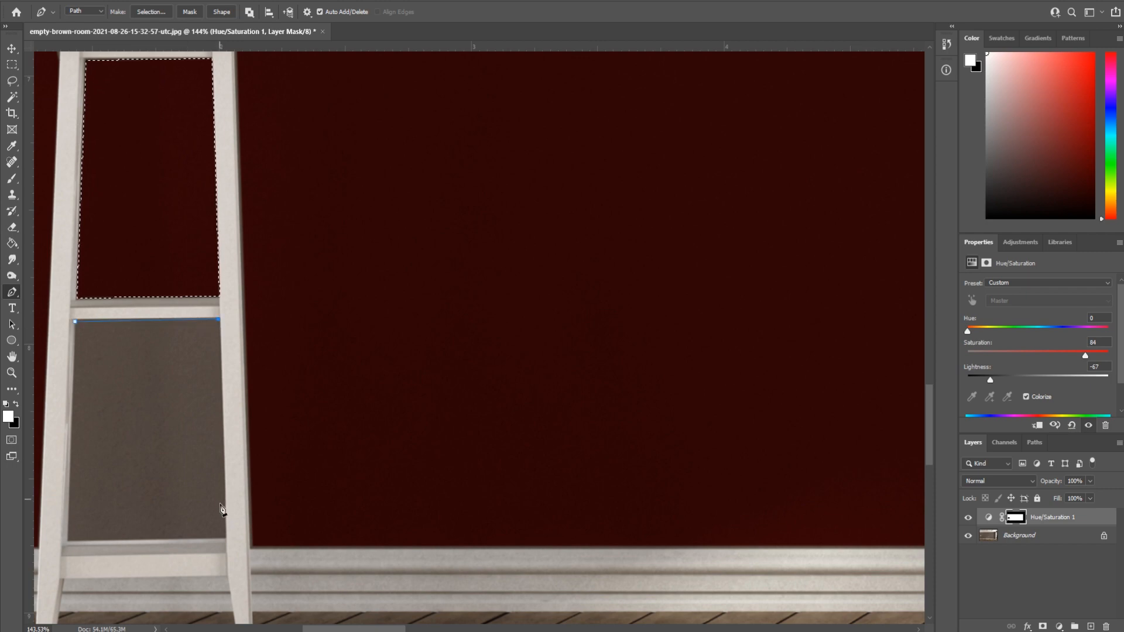
left_click(226, 534)
left_click(71, 537)
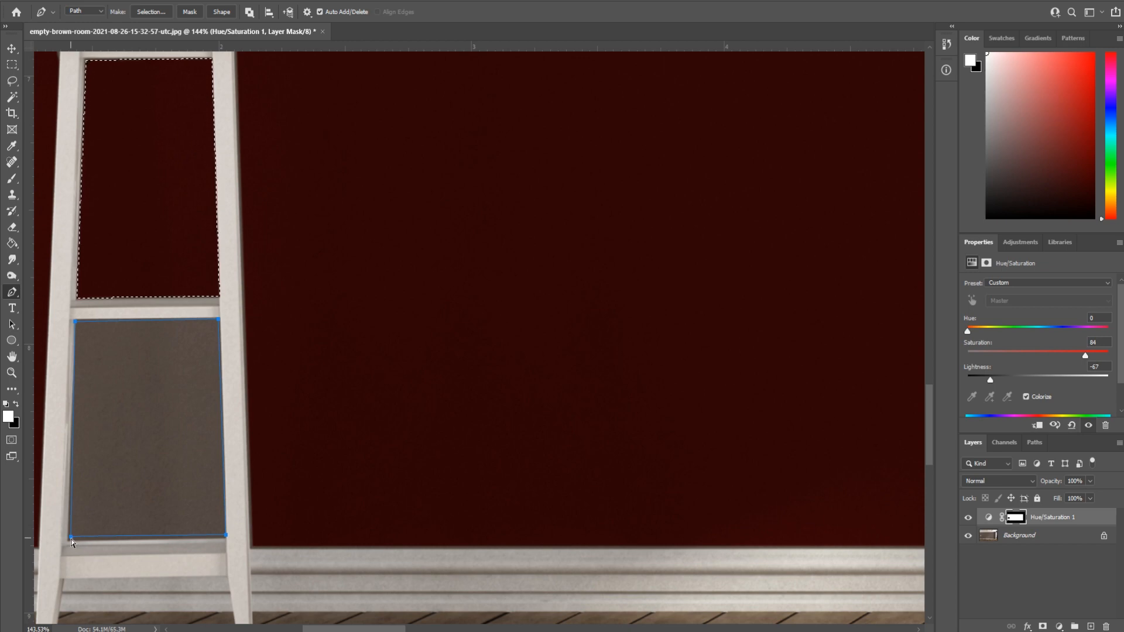
left_click_drag(71, 542, 69, 545)
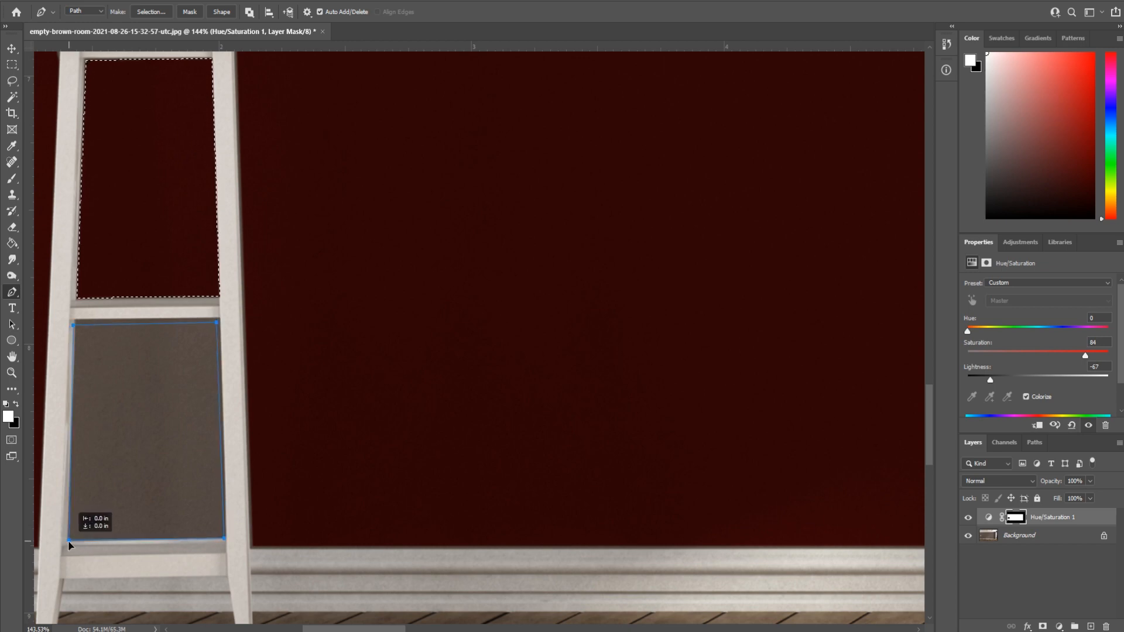
left_click(105, 425)
key("ctrl+z")
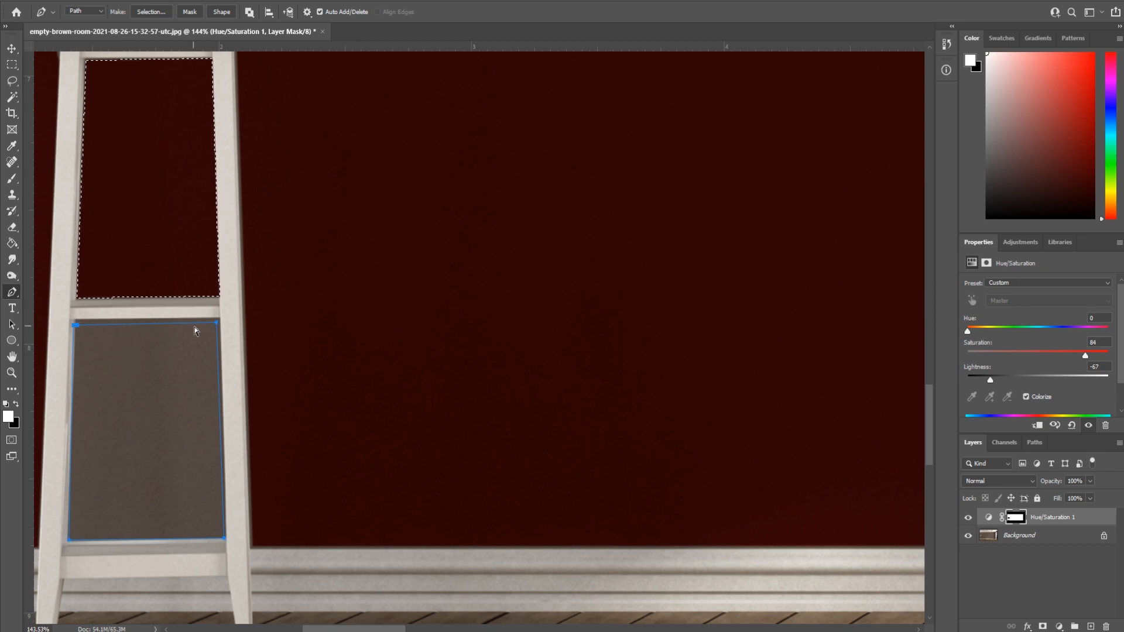
left_click(12, 243)
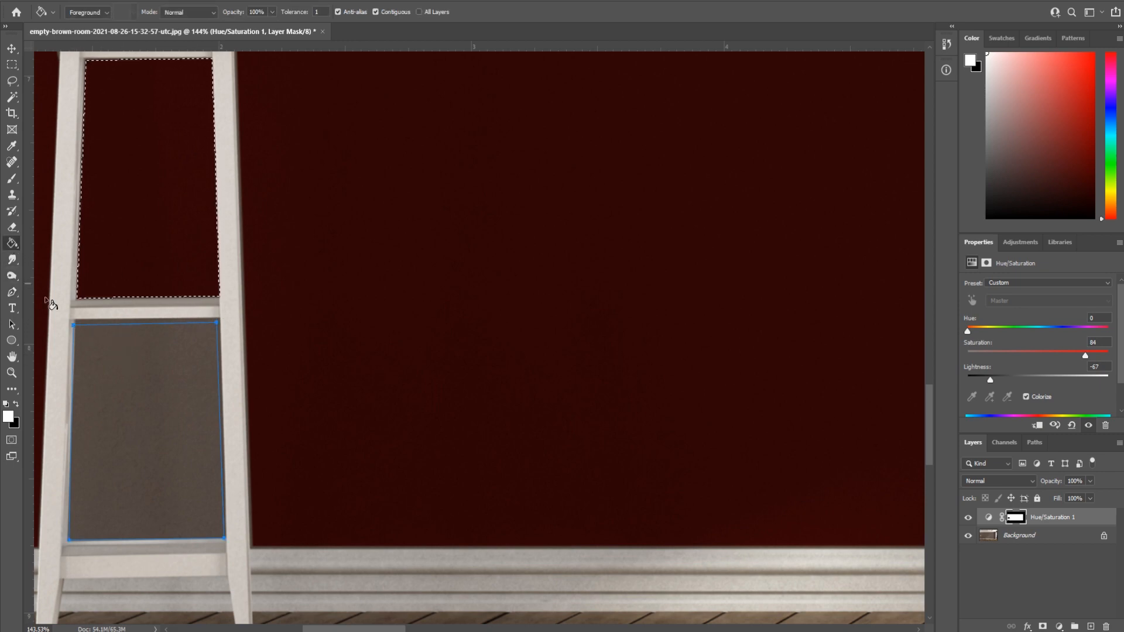
scroll(143, 414, "up", 1)
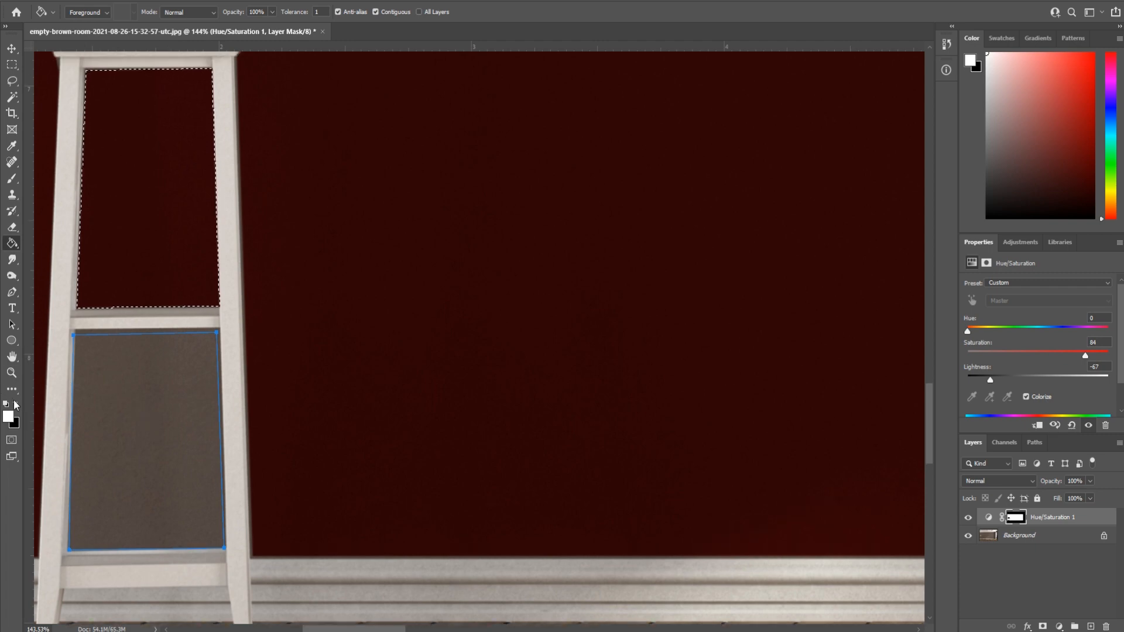
key("x")
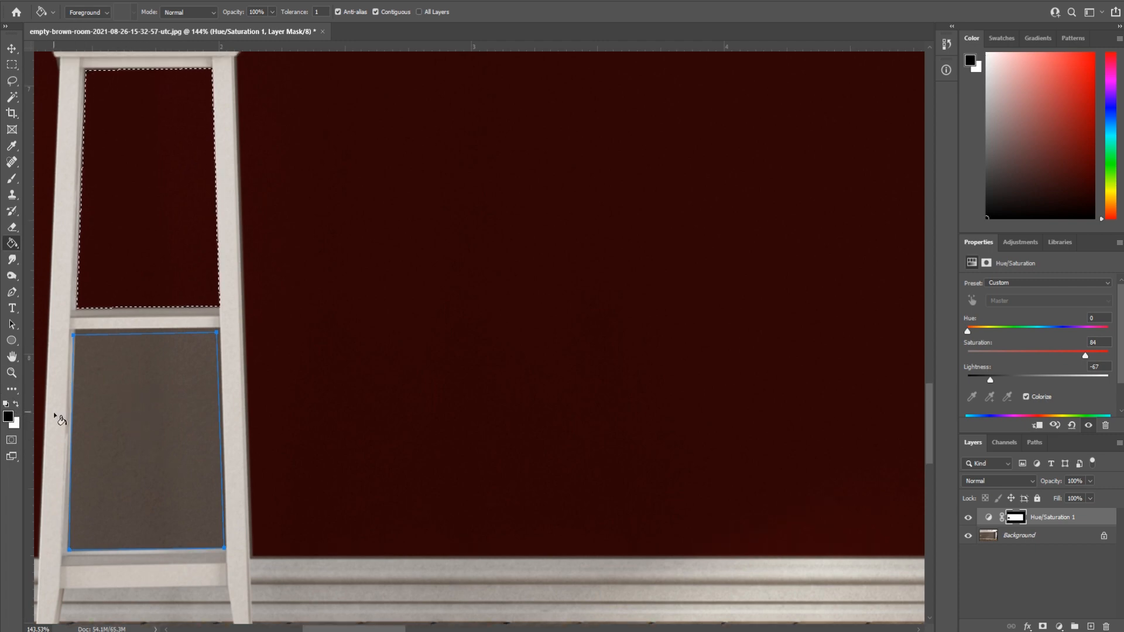
key("x")
right_click(142, 408)
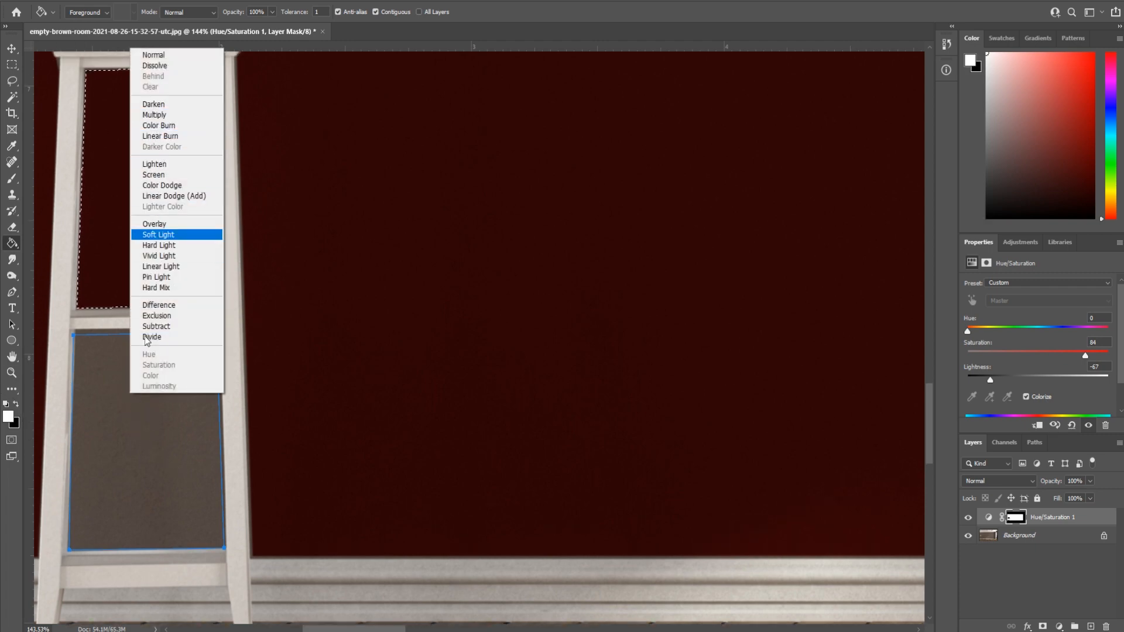
left_click(126, 398)
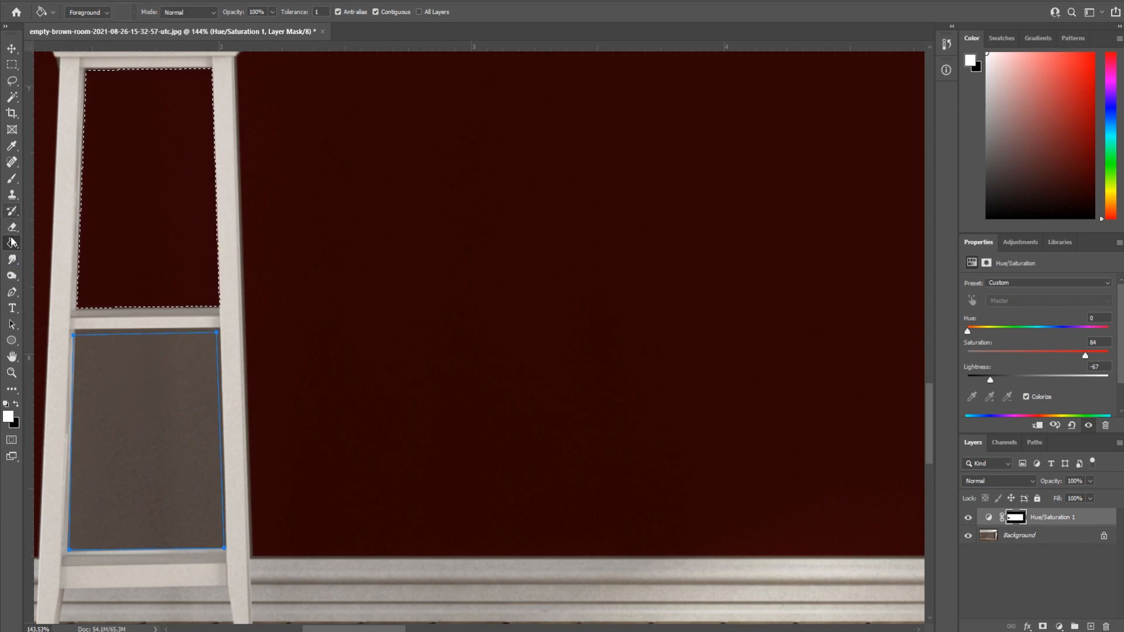
Convert the lower opening's path into a selection with 0.5 pixel feather and fill it with white on the mask
left_click(12, 292)
right_click(127, 408)
left_click(166, 182)
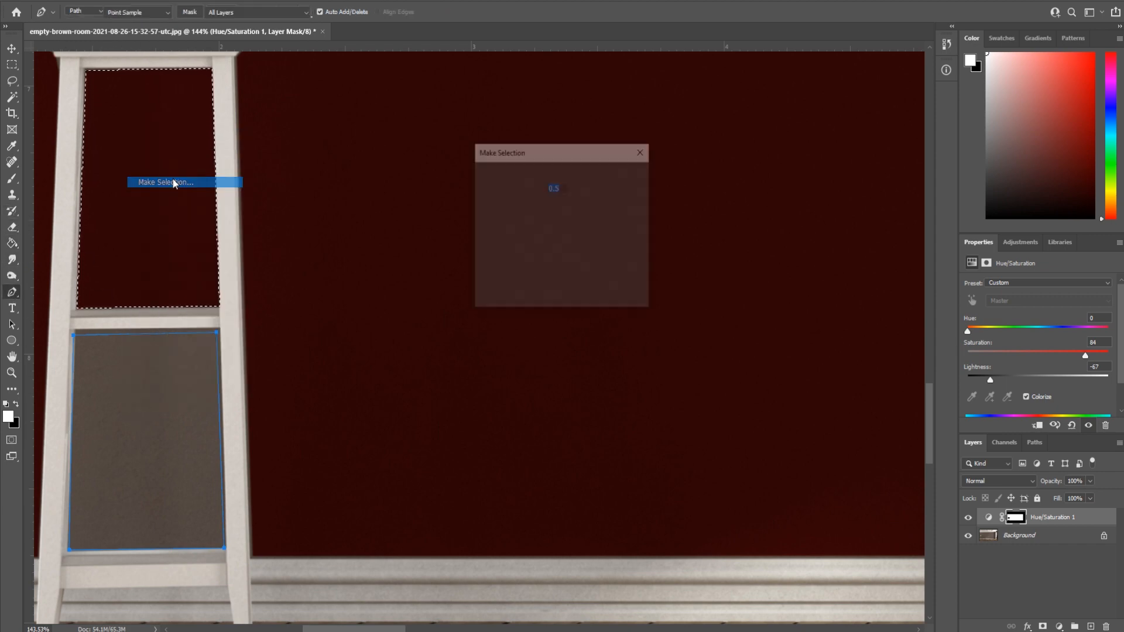
left_click(626, 179)
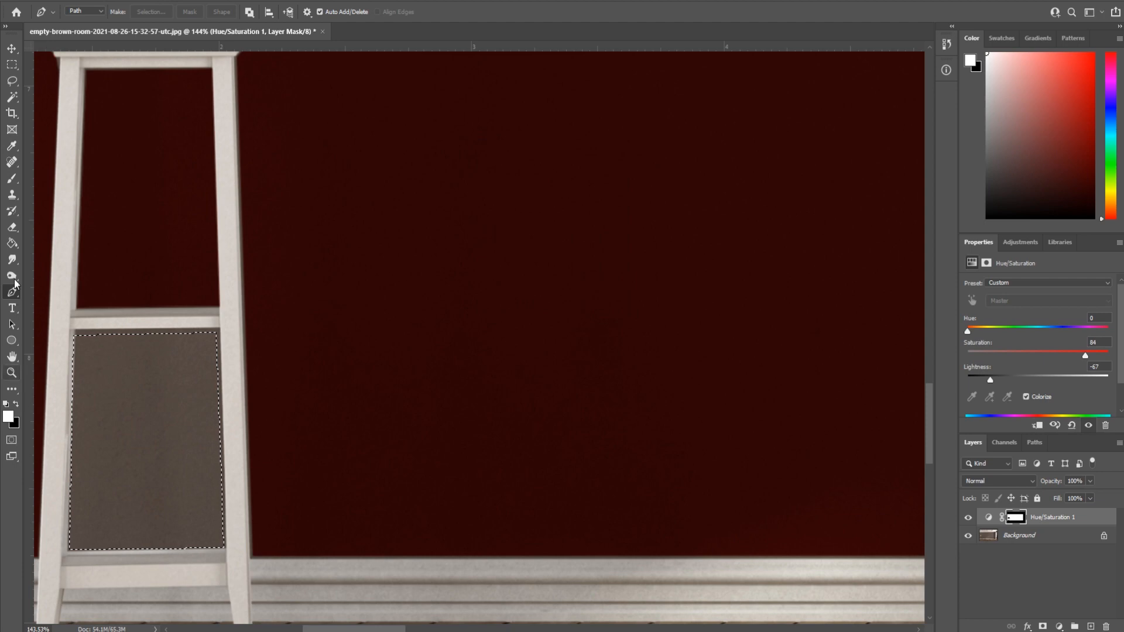
left_click(12, 243)
left_click(168, 396)
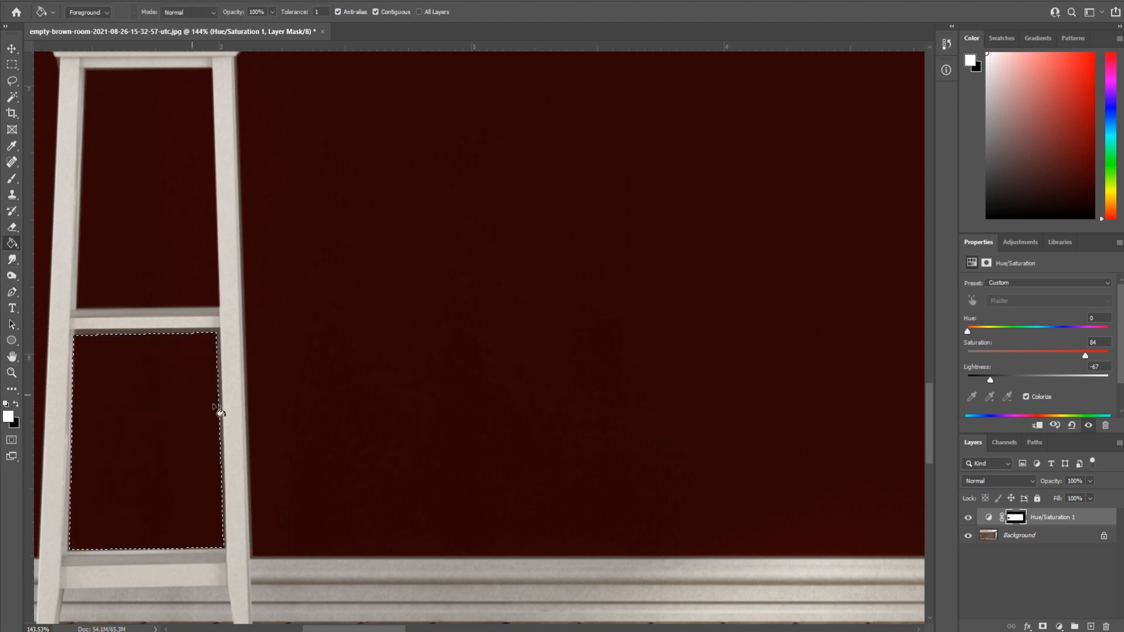
Select the bouquet's green leaves, stems and vase base with the Magic Wand at tolerance 32, adding each missed area
scroll(195, 426, "up", 5)
scroll(184, 420, "up", 4)
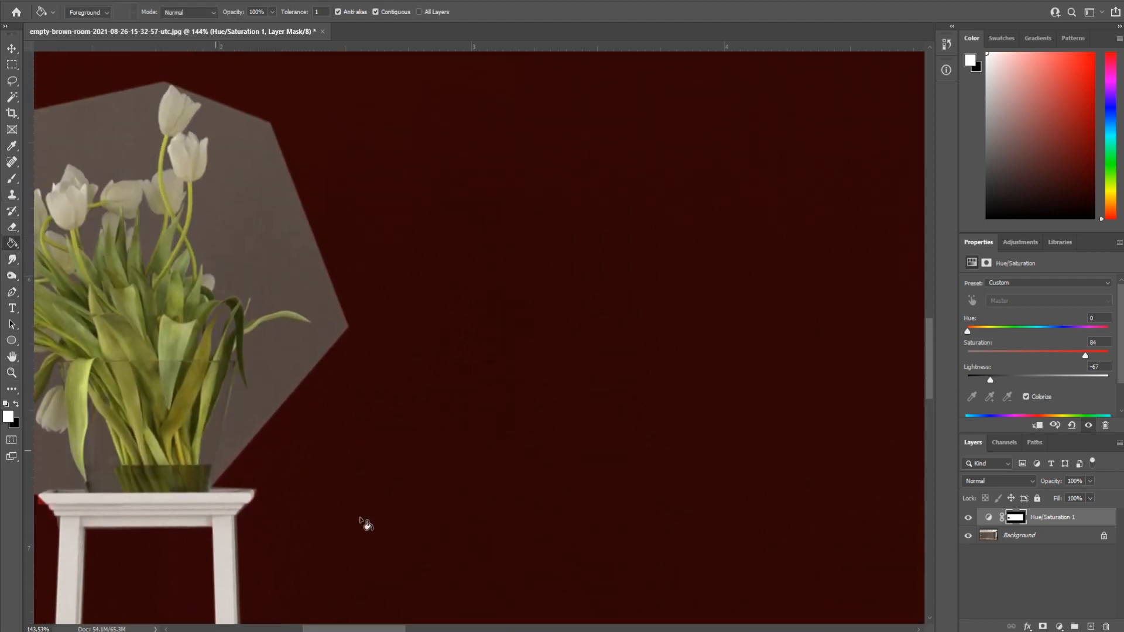
left_click_drag(384, 627, 361, 630)
scroll(360, 615, "left", 5)
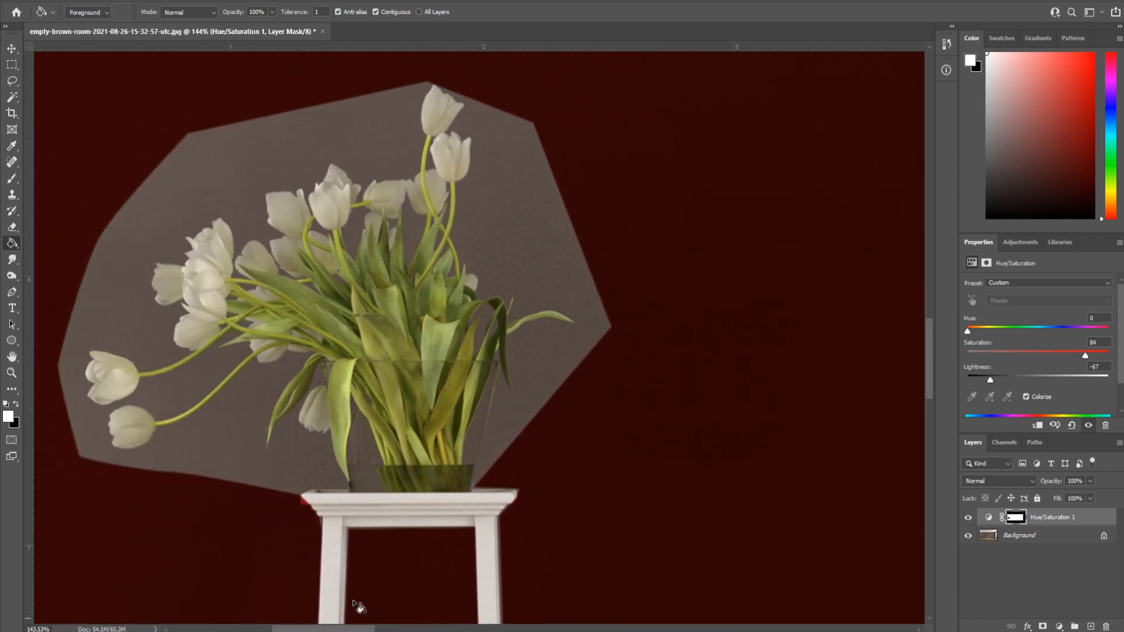
left_click(12, 97)
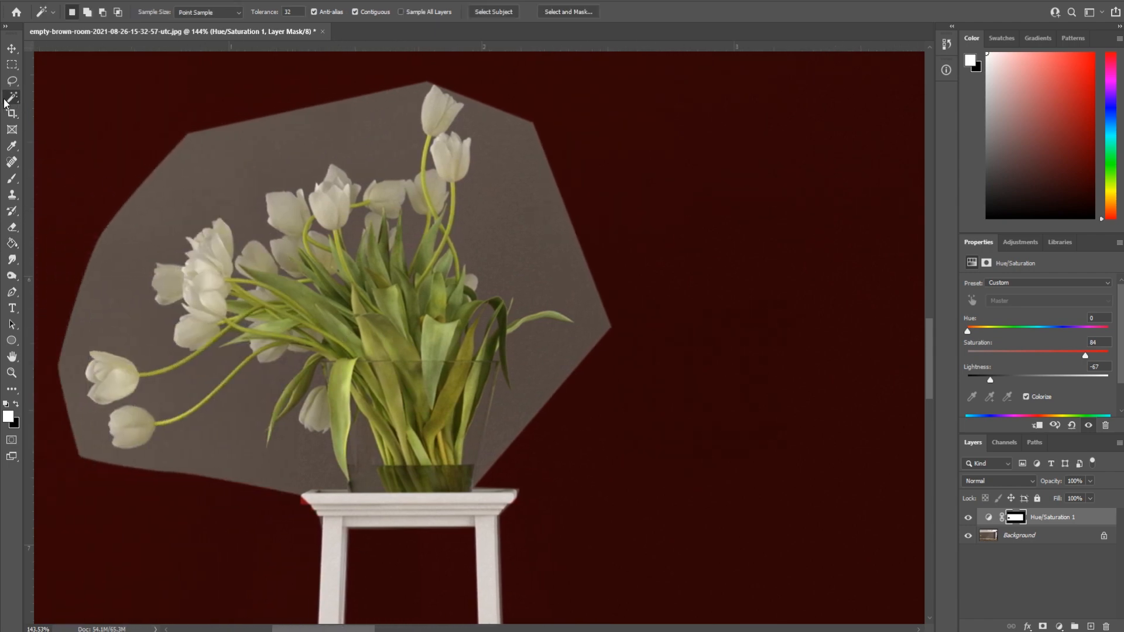
left_click(403, 351)
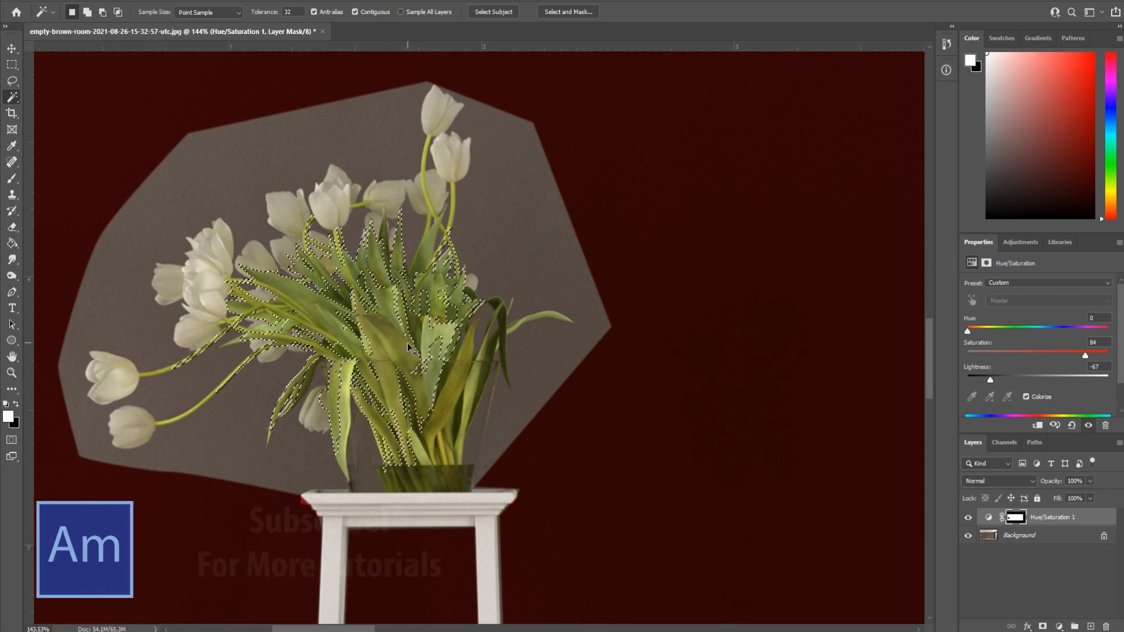
left_click(460, 388, "shift")
left_click(427, 428, "shift")
left_click(420, 469, "shift")
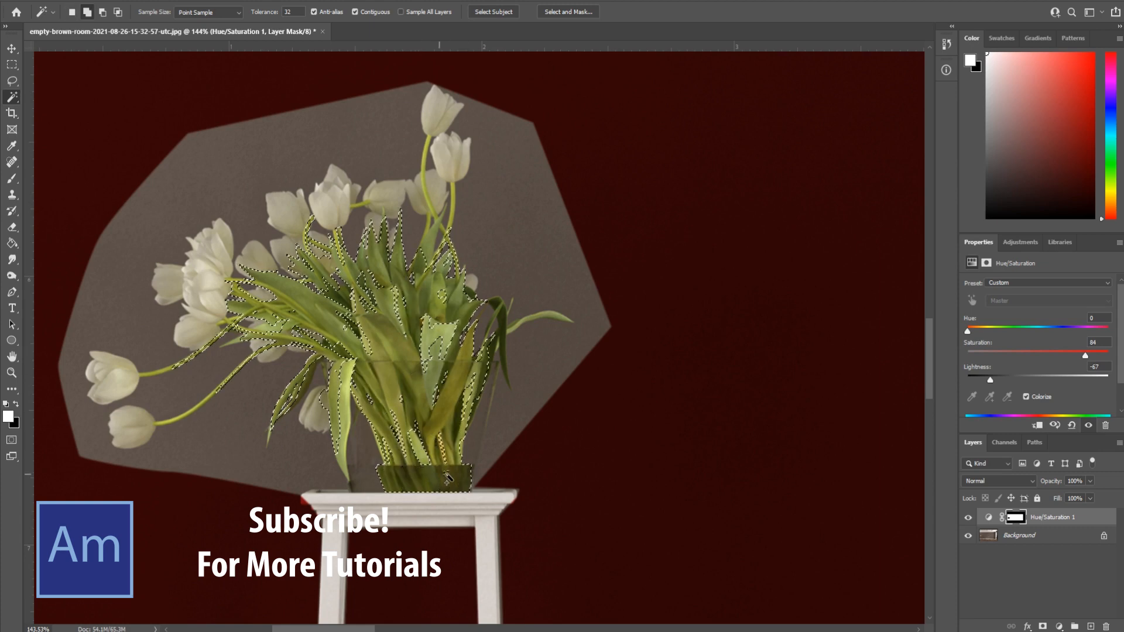
left_click(415, 452, "shift")
left_click(396, 445, "shift")
left_click(433, 337, "shift")
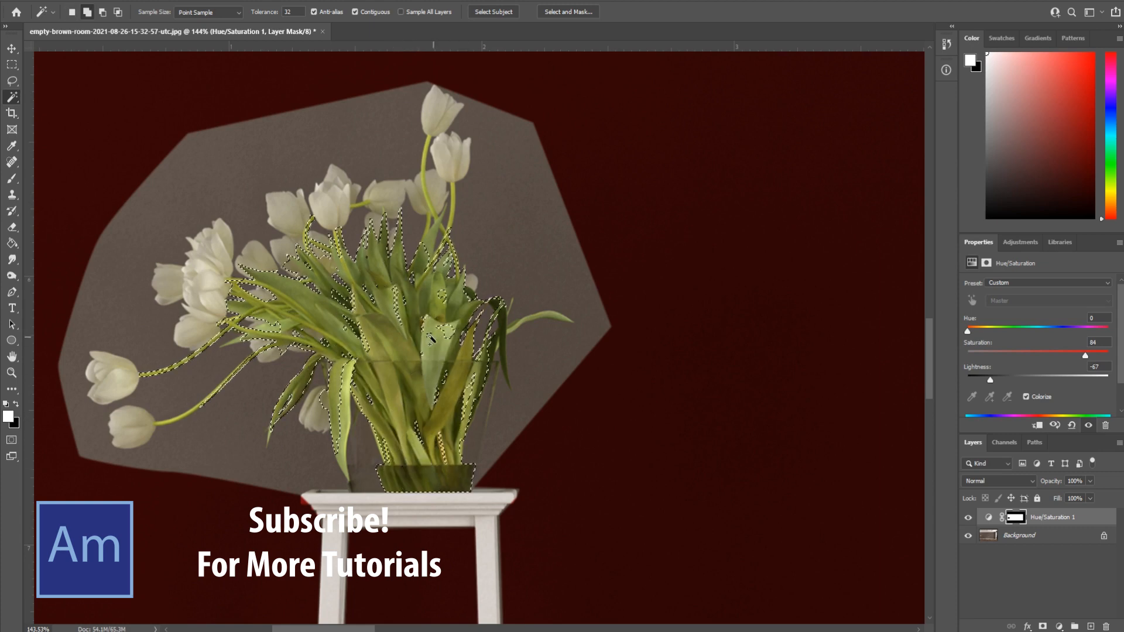
Add the white tulips at the upper right of the bouquet to the Magic Wand selection
left_click(393, 199, "shift")
left_click(417, 194, "shift")
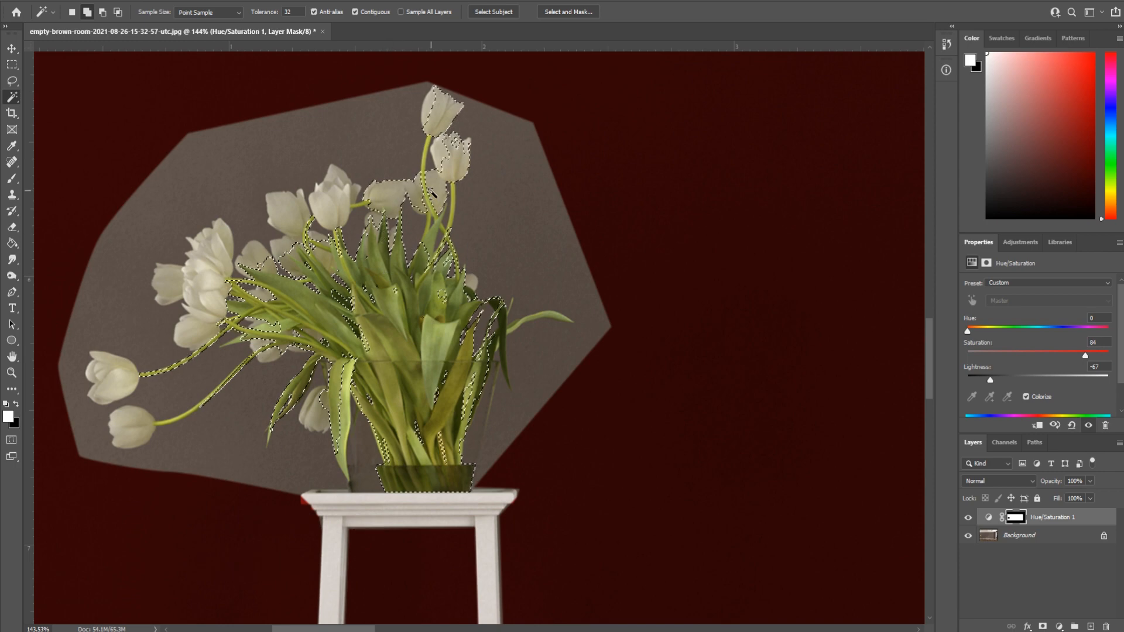
left_click(449, 162, "shift")
left_click(440, 136, "shift")
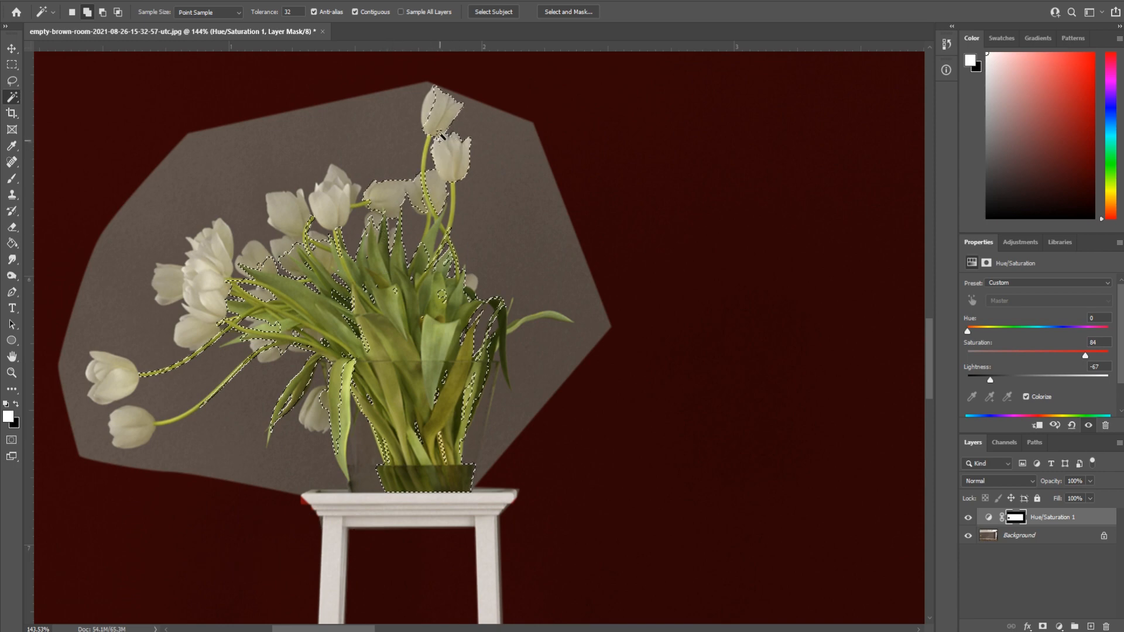
Add the white tulips at the bouquet's upper middle and in its left cluster to the Magic Wand selection
left_click(344, 202, "shift")
left_click(353, 193, "shift")
left_click(290, 215, "shift")
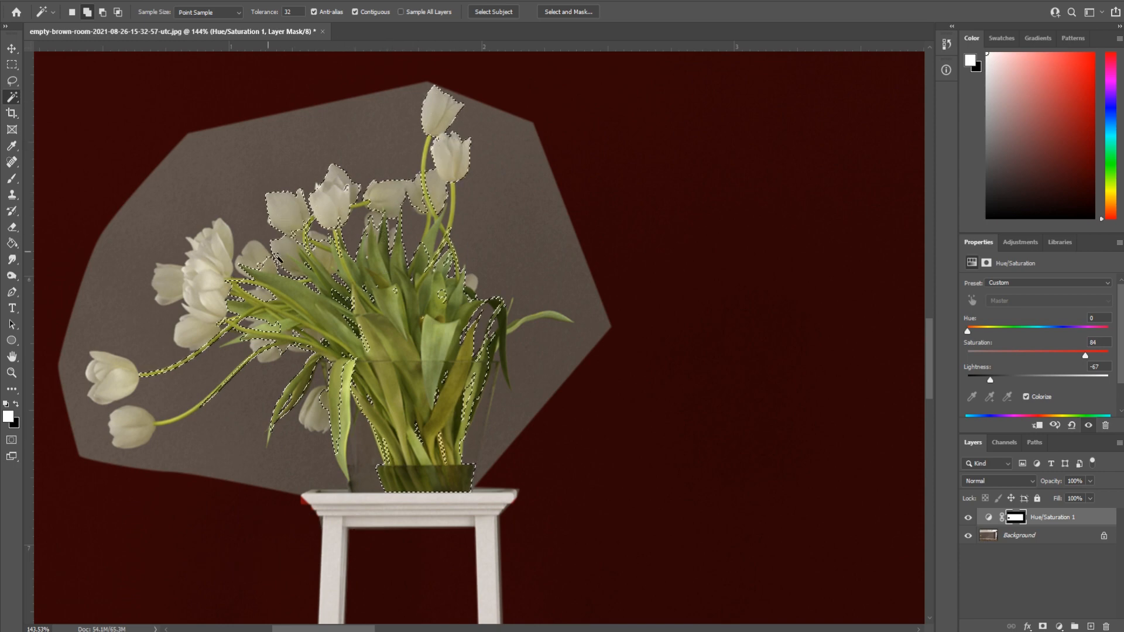
left_click(255, 266, "shift")
left_click(215, 268, "shift")
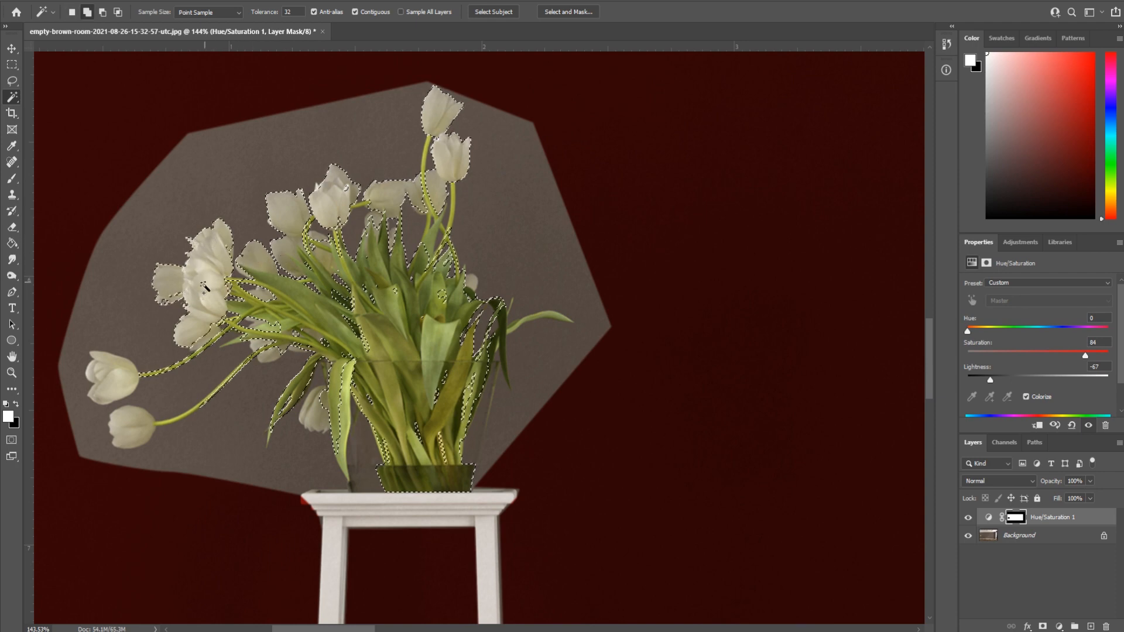
Add the two far-left tulips and the tulips hanging below the leaves to the Magic Wand selection
left_click(117, 370, "shift")
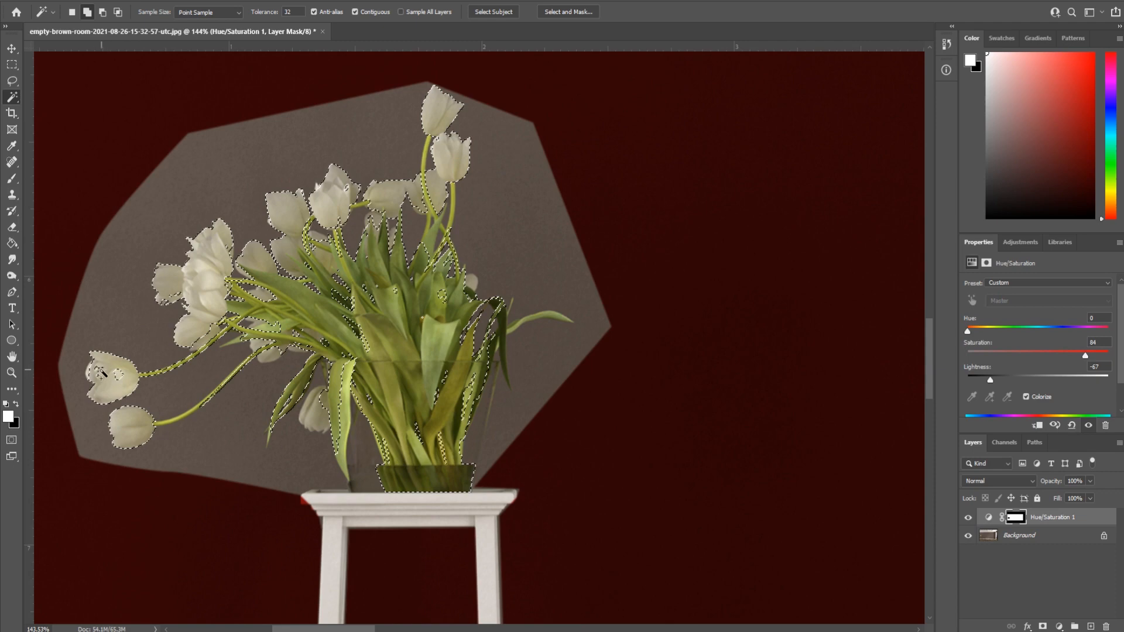
left_click(101, 377, "shift")
left_click(120, 378, "shift")
left_click(263, 354, "shift")
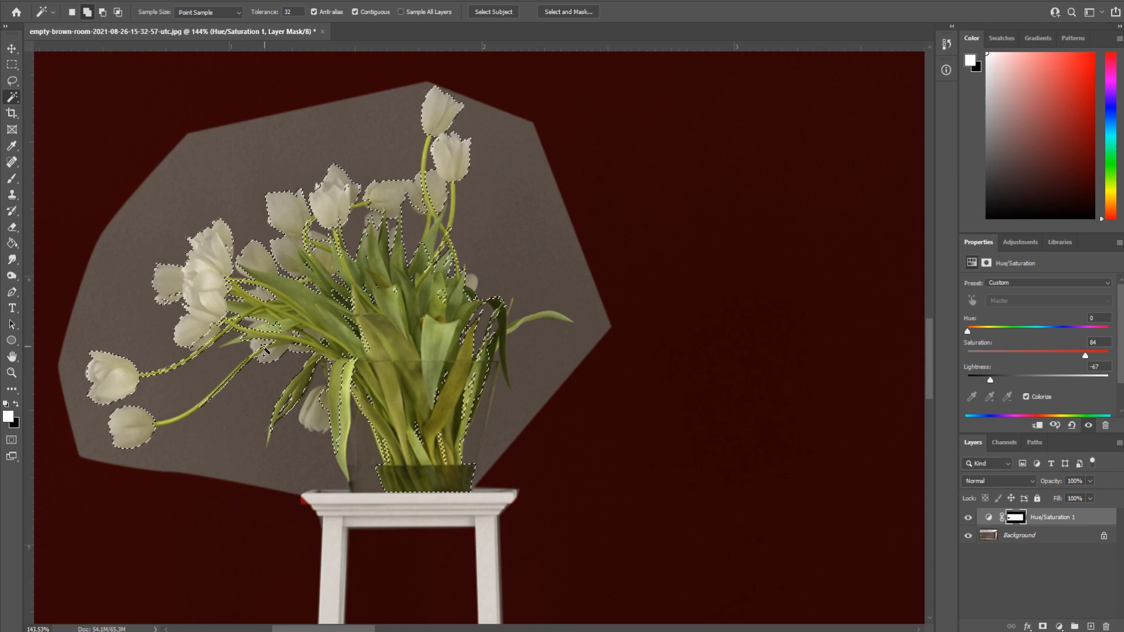
left_click(316, 403, "shift")
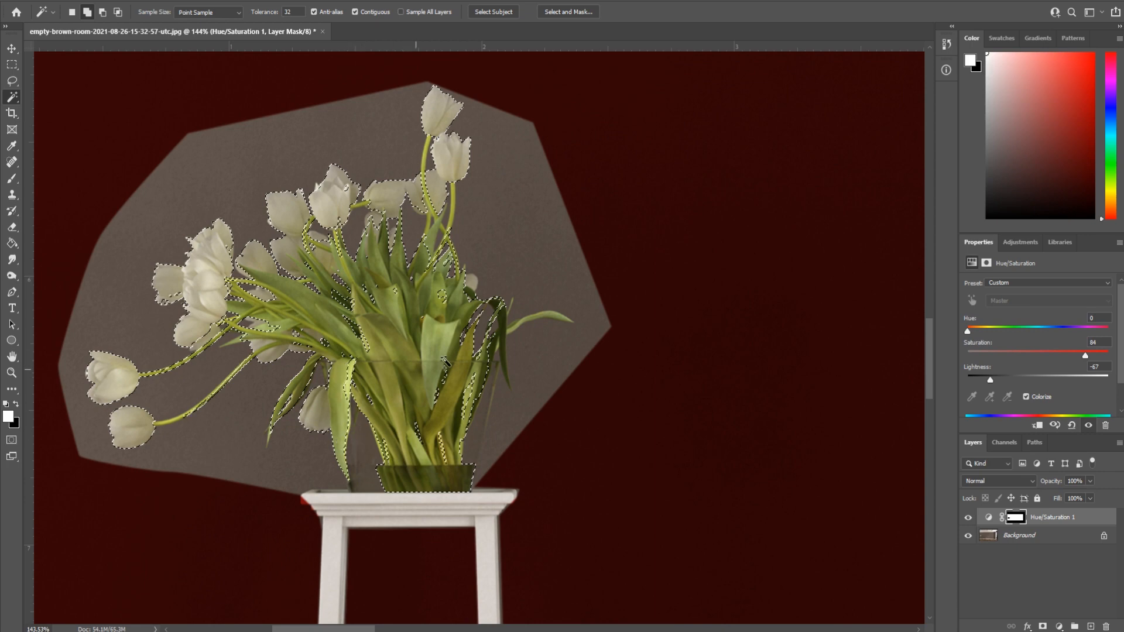
Add the thin leaf reaching out to the right and the missed stem areas above the vase to the selection
left_click(536, 326)
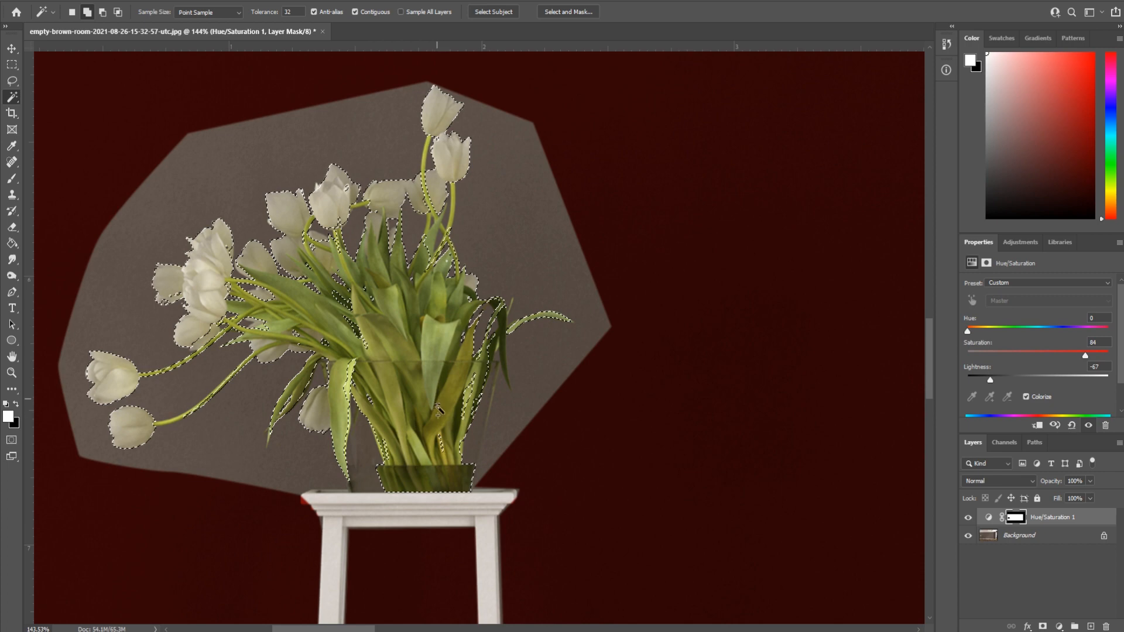
left_click(439, 445, "shift")
left_click(467, 404, "shift")
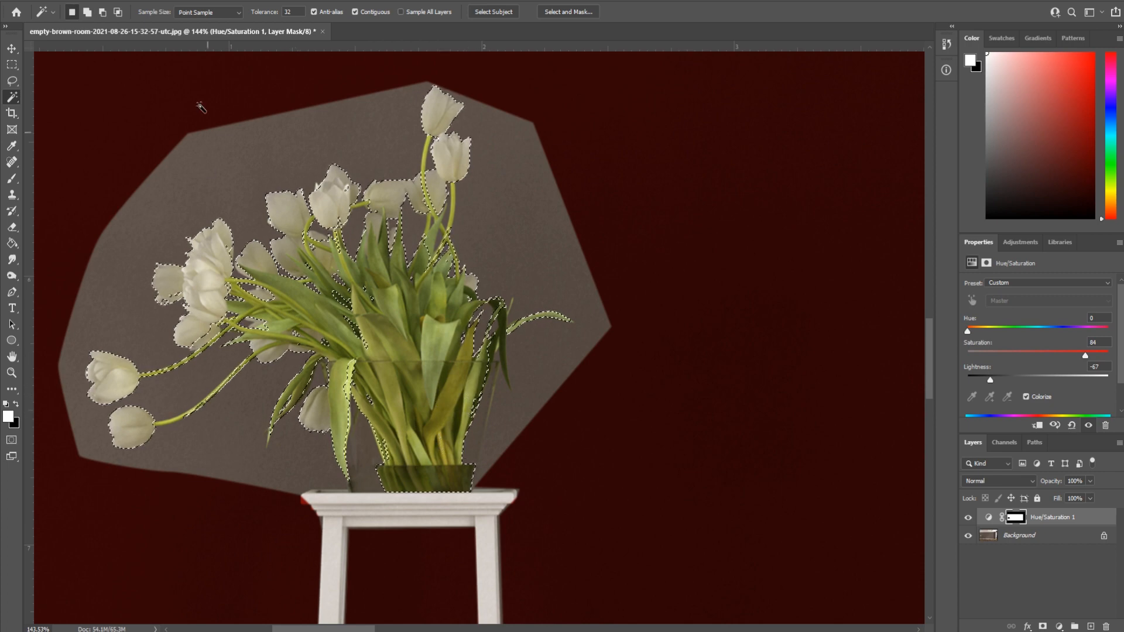
Invert the bouquet selection and set the white Brush to 100 px at 100% hardness
left_click(140, 2)
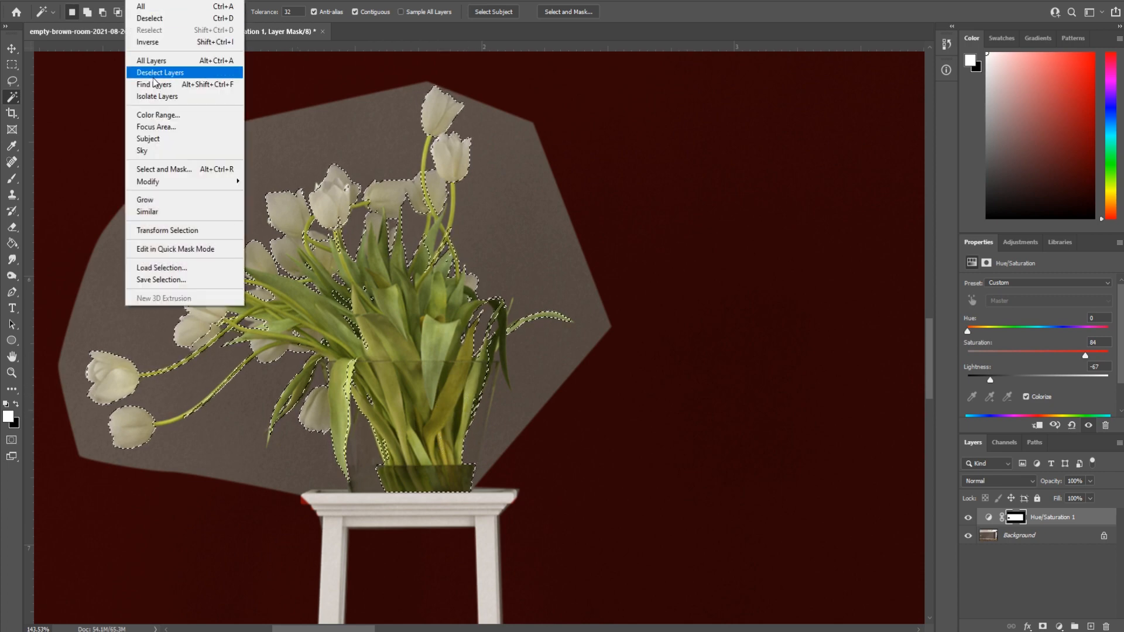
left_click(154, 44)
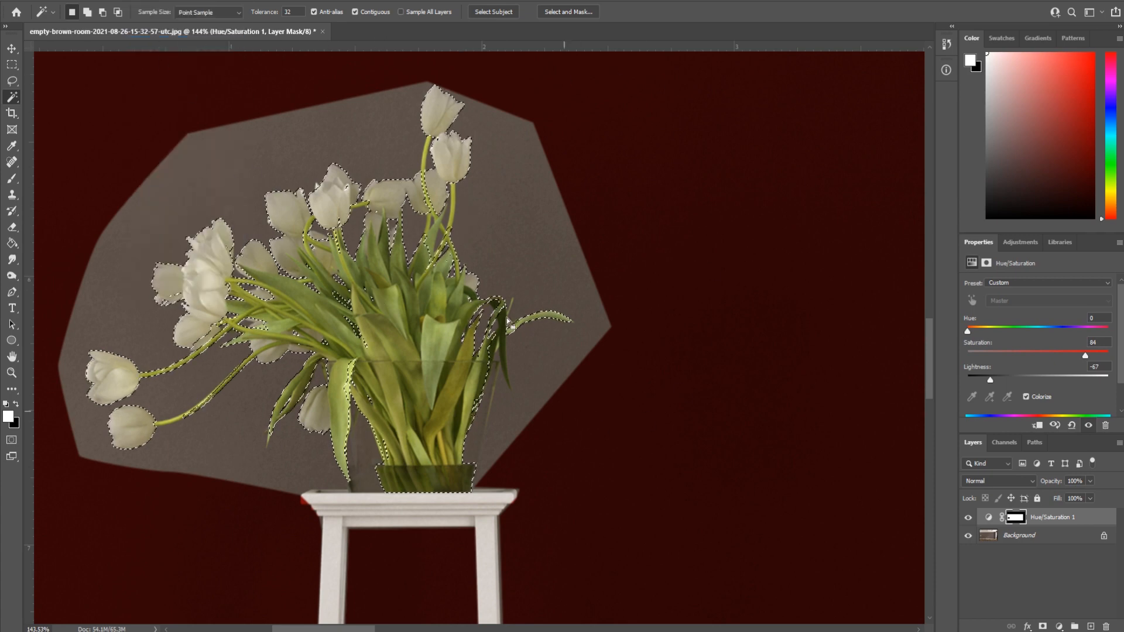
left_click(12, 179)
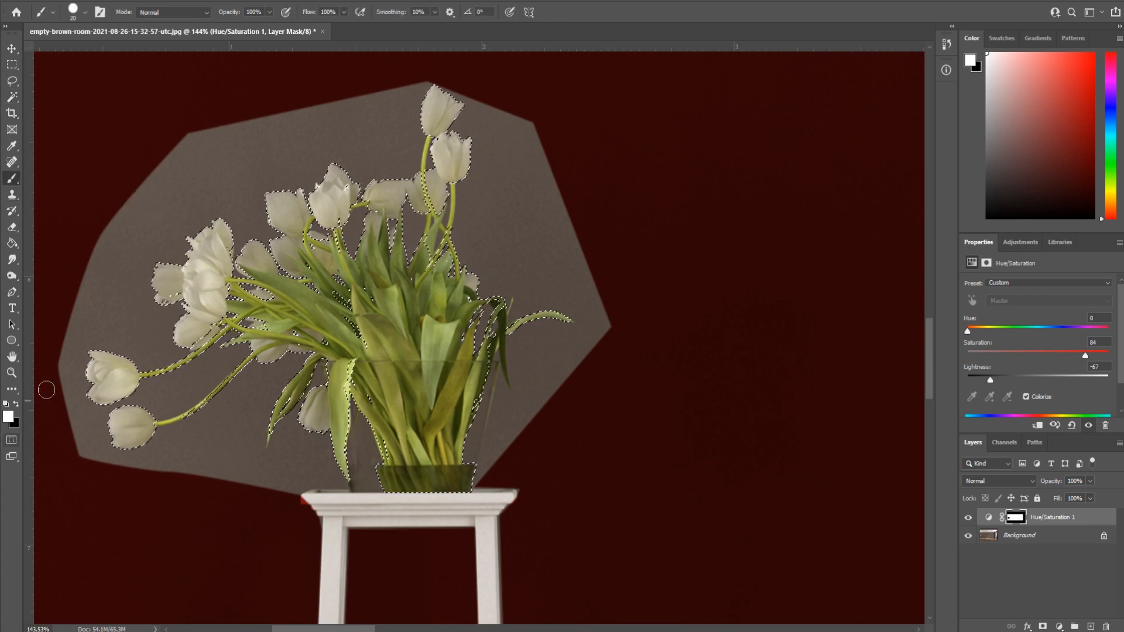
right_click(107, 207)
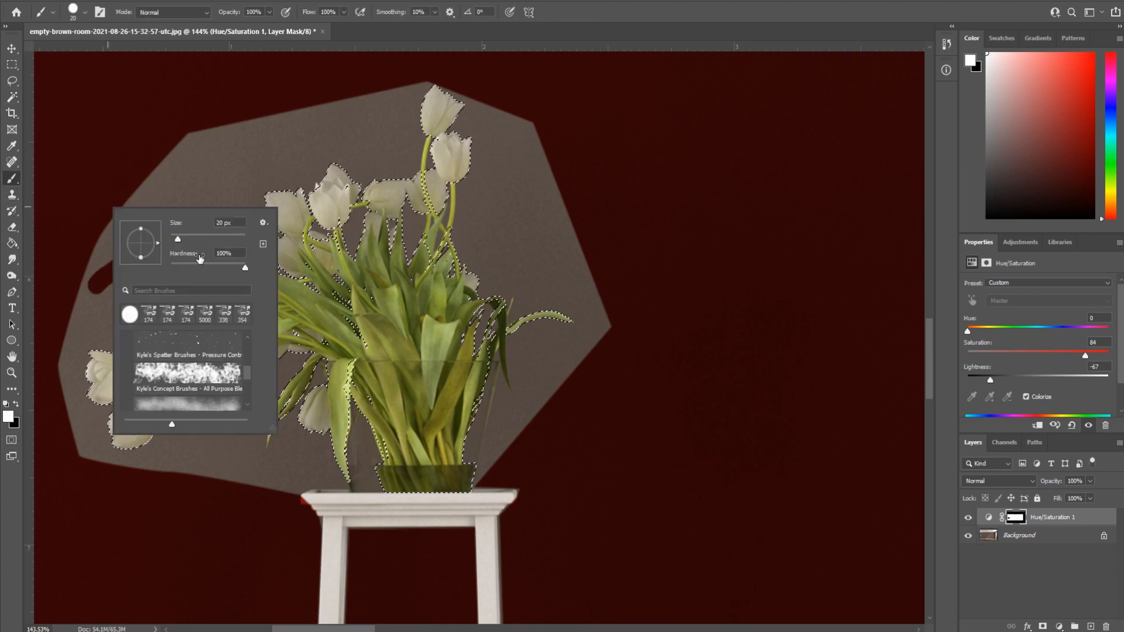
left_click_drag(178, 239, 179, 240)
Paint white on the mask over the entire gray wall area around the flowers, down to the stool's top
left_click(542, 282)
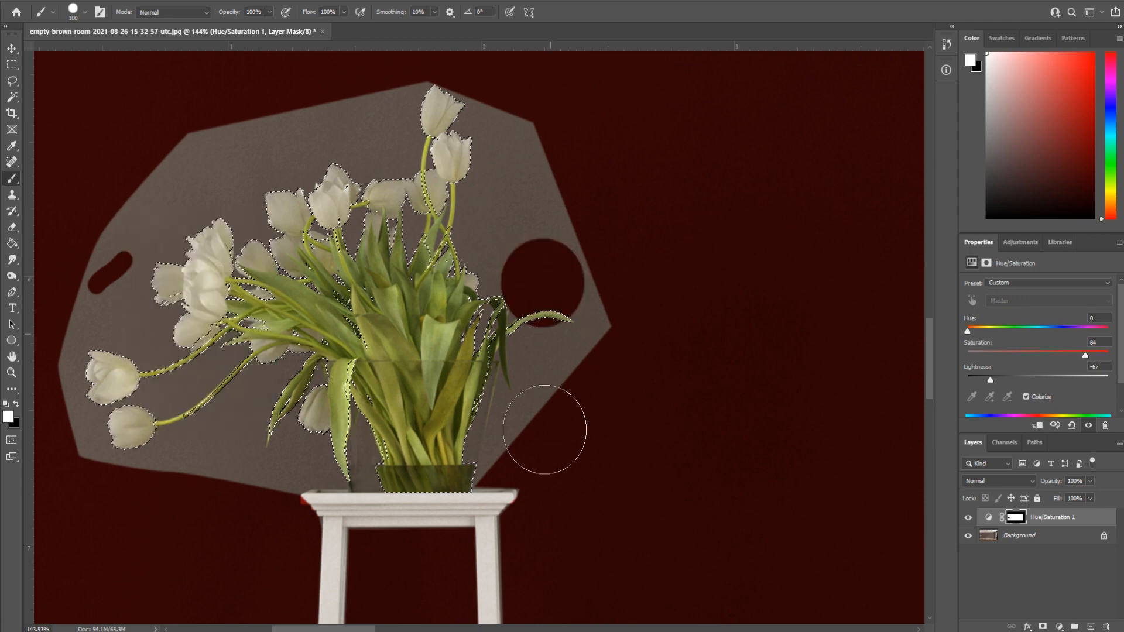
mouse_move(102, 275)
left_mouse_down()
mouse_move(257, 252)
mouse_move(513, 250)
mouse_move(125, 209)
mouse_move(148, 174)
mouse_move(254, 119)
left_mouse_up()
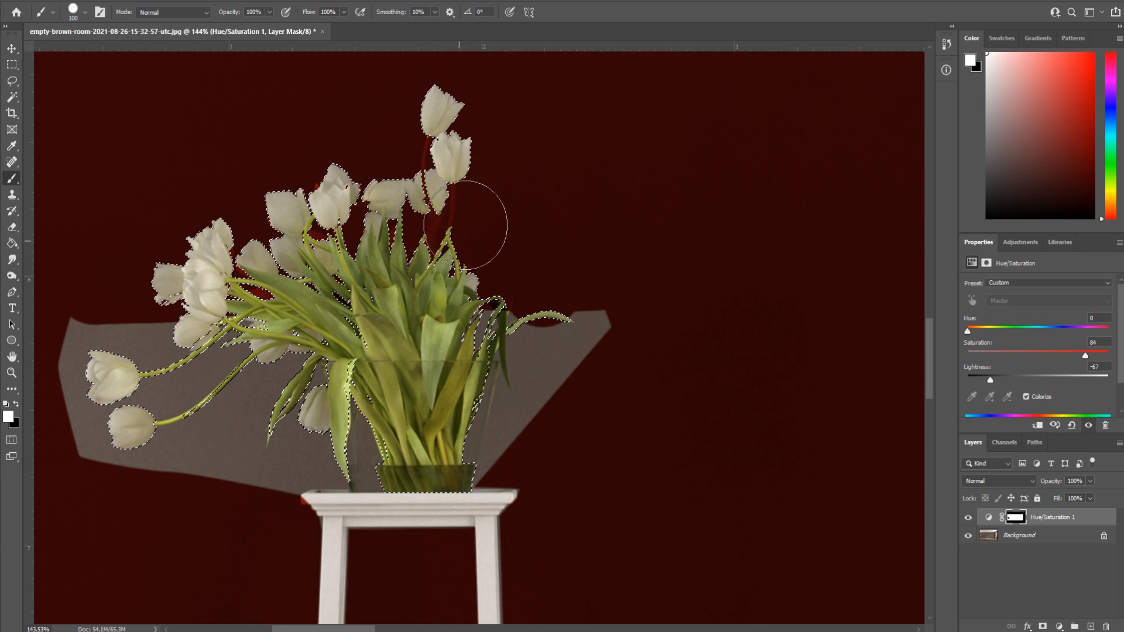
mouse_move(393, 237)
left_mouse_down()
mouse_move(136, 333)
mouse_move(109, 325)
mouse_move(92, 437)
mouse_move(81, 309)
mouse_move(147, 478)
mouse_move(321, 345)
mouse_move(228, 387)
mouse_move(660, 366)
mouse_move(227, 409)
mouse_move(216, 453)
mouse_move(270, 433)
mouse_move(484, 435)
mouse_move(567, 411)
mouse_move(605, 309)
left_mouse_up()
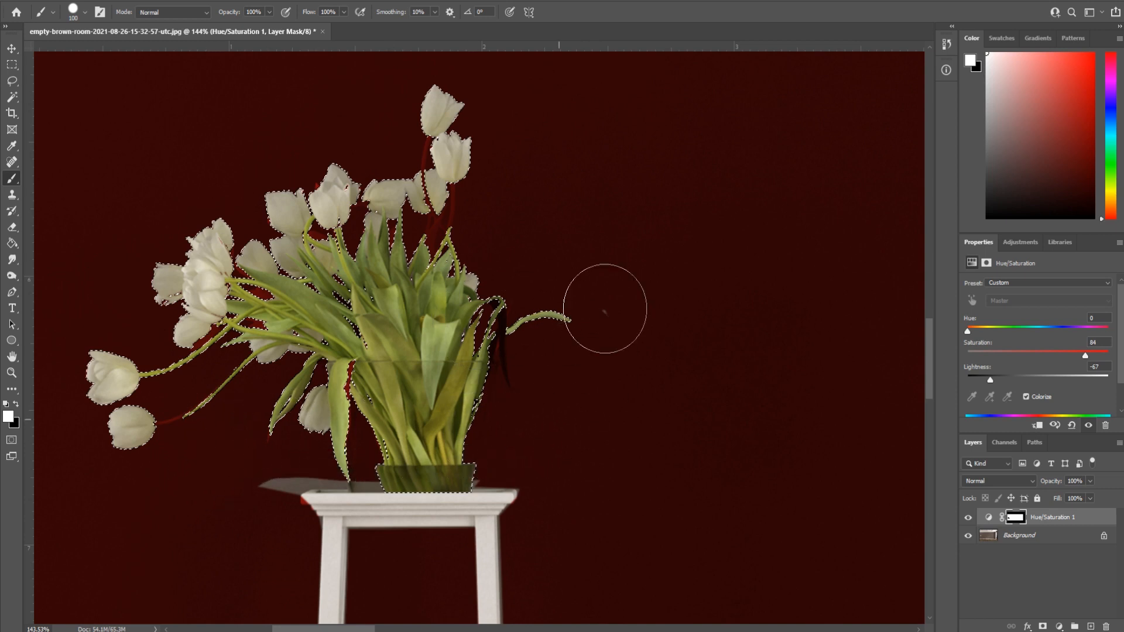
mouse_move(291, 436)
left_mouse_down()
mouse_move(271, 462)
mouse_move(292, 440)
mouse_move(316, 445)
left_mouse_up()
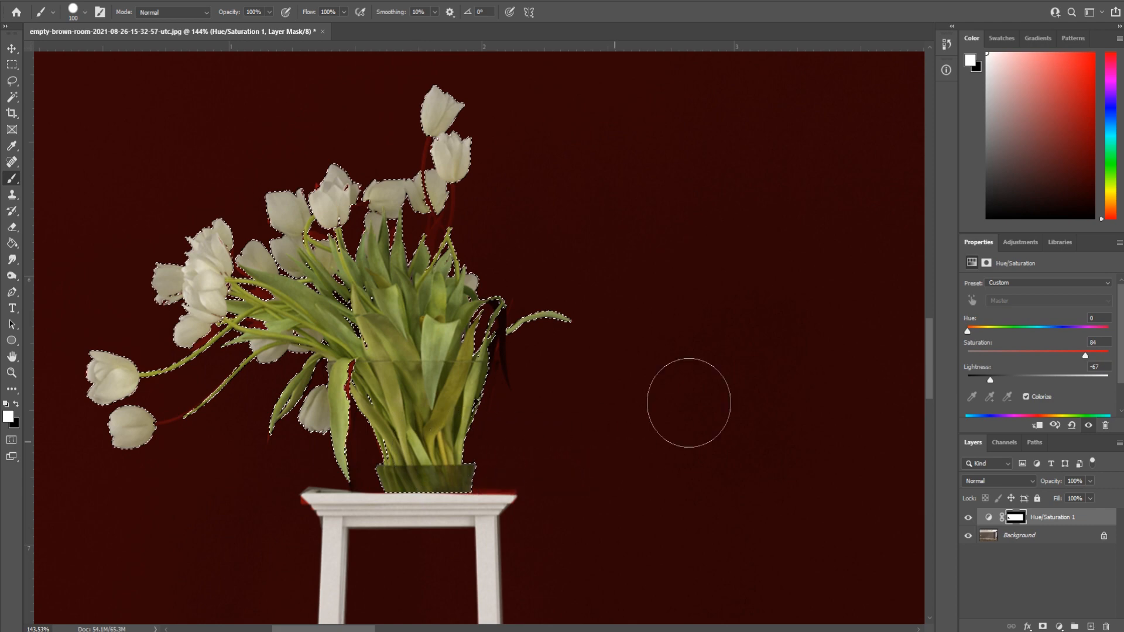
right_click(636, 310)
key("Escape")
Switch to the Move tool and deselect the area around the bouquet
left_click(12, 48)
scroll(650, 303, "down", 5)
left_click(138, 1)
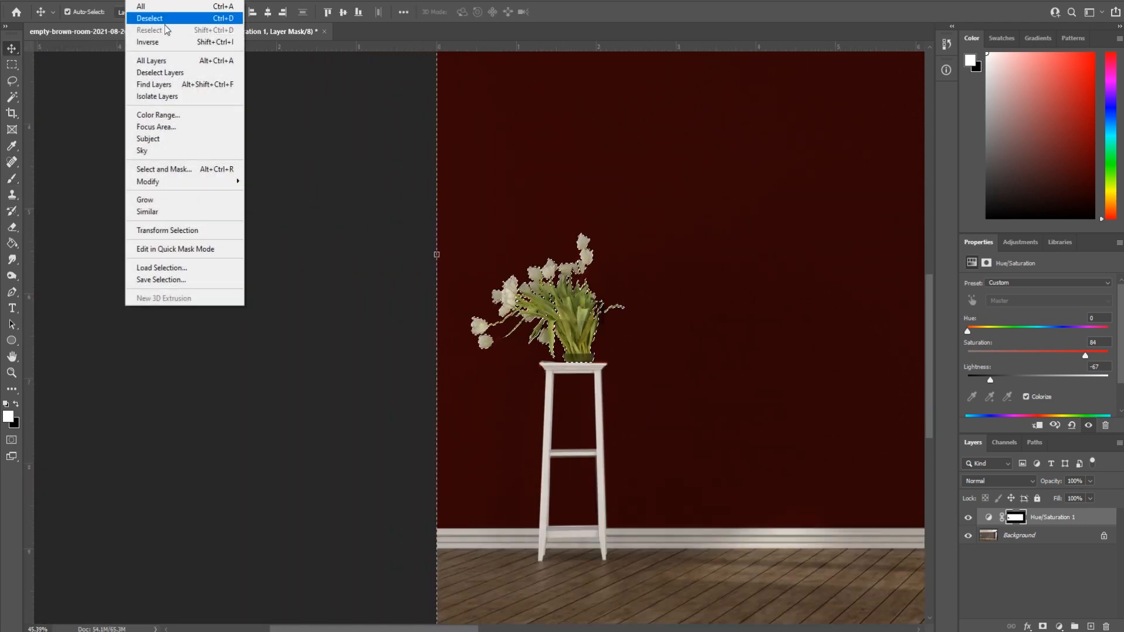
left_click(165, 19)
Set the Hue/Saturation layer's hue to 235 to turn the wall dark blue
scroll(727, 468, "up", 2)
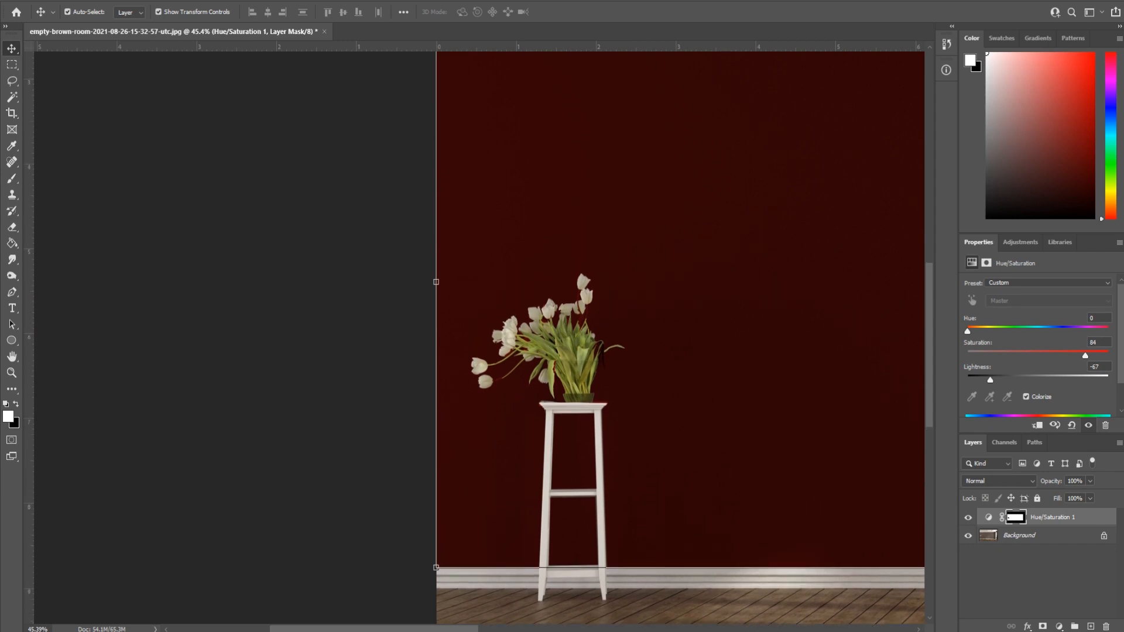
left_click_drag(462, 630, 618, 629)
scroll(637, 443, "down", 3)
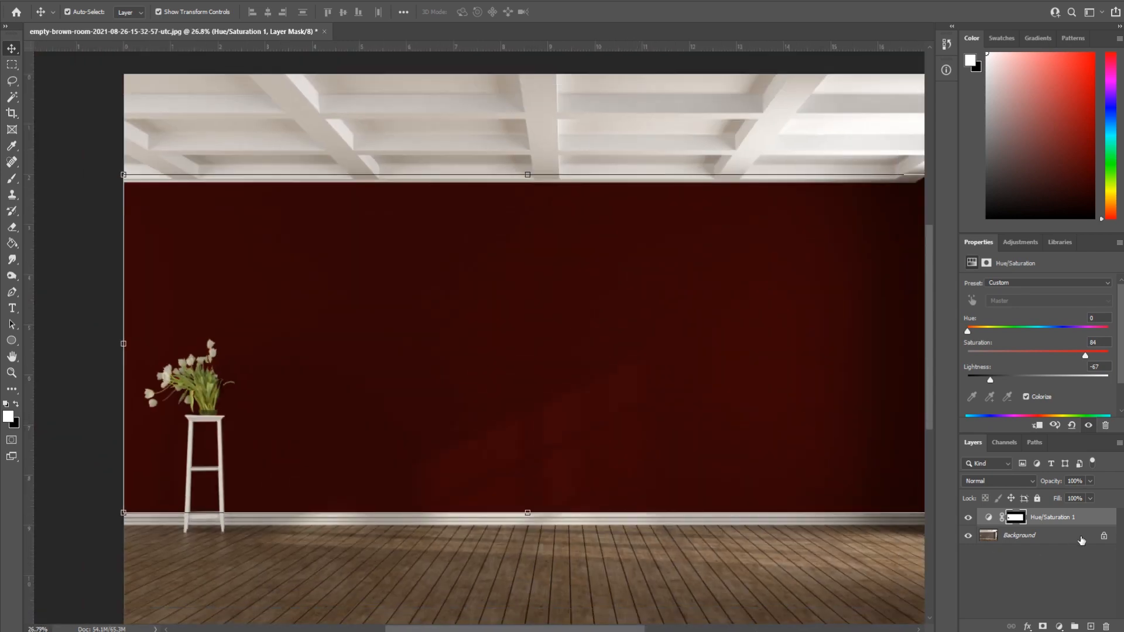
mouse_move(1053, 326)
left_mouse_down()
mouse_move(1079, 332)
mouse_move(1059, 331)
left_mouse_up()
scroll(764, 453, "up", 2)
scroll(765, 454, "down", 2)
scroll(771, 498, "right", 2)
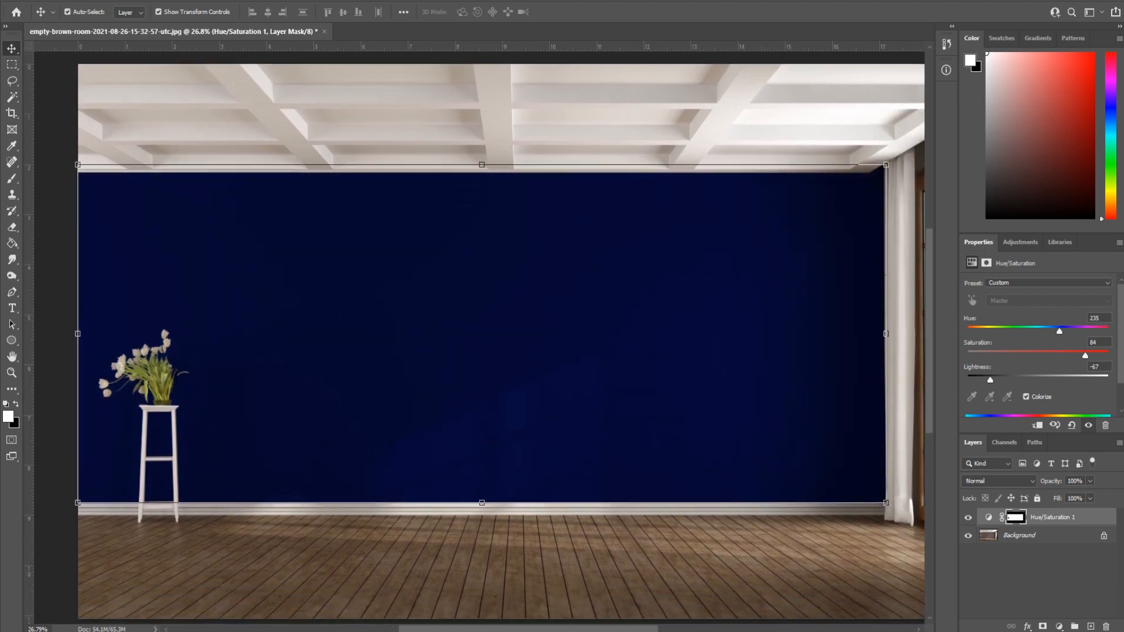
scroll(479, 336, "right", 1)
scroll(479, 337, "left", 2)
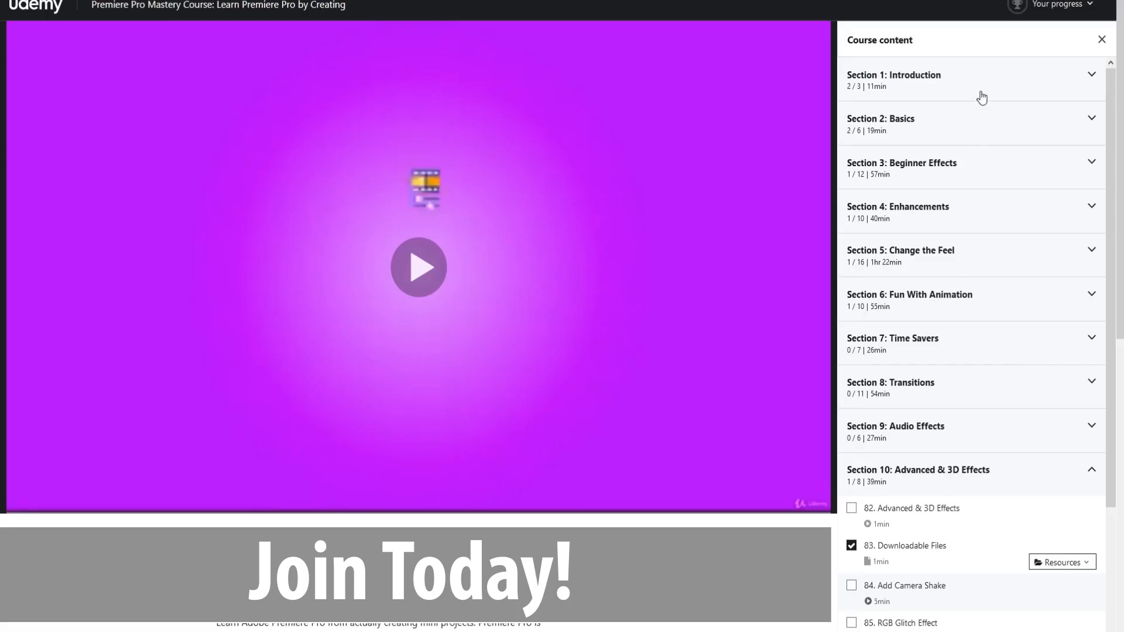
Switch to the Premiere Pro Mastery Course page on Udemy and examine the lesson lists in its course sections
left_click(981, 97)
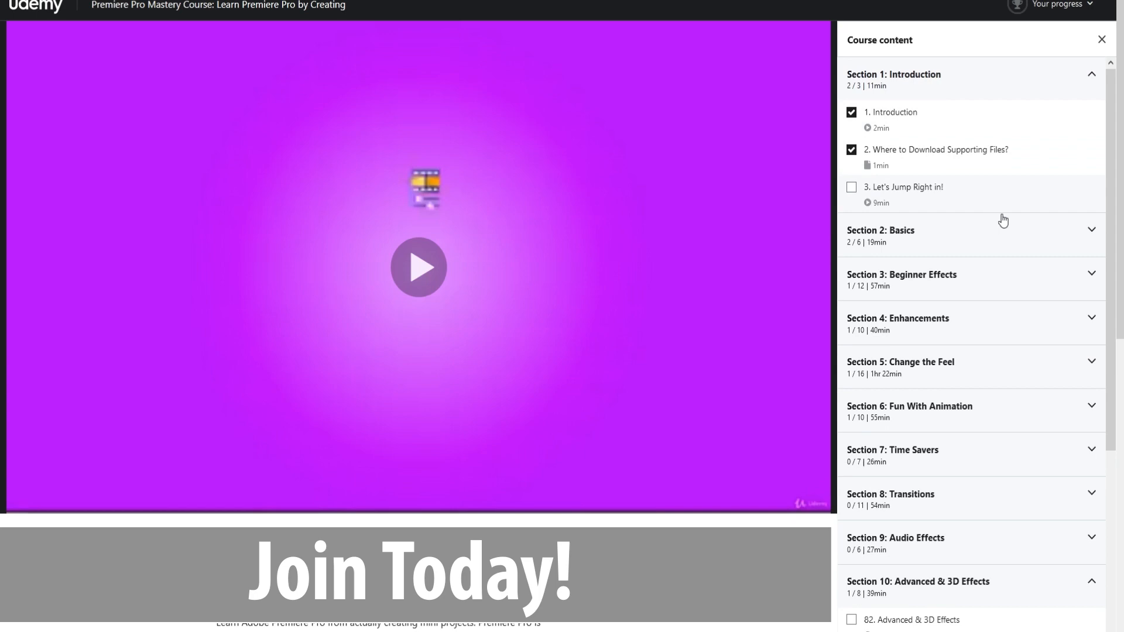
left_click(992, 297)
scroll(993, 321, "down", 8)
left_click(943, 261)
scroll(945, 293, "down", 5)
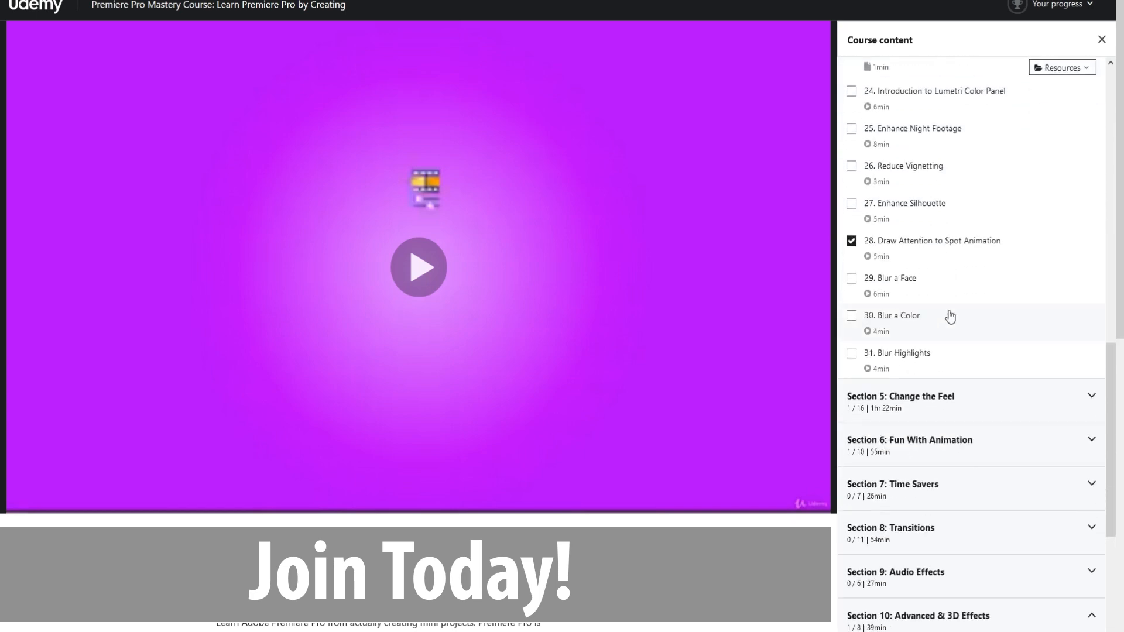
scroll(950, 318, "down", 2)
left_click(948, 321)
scroll(948, 325, "down", 10)
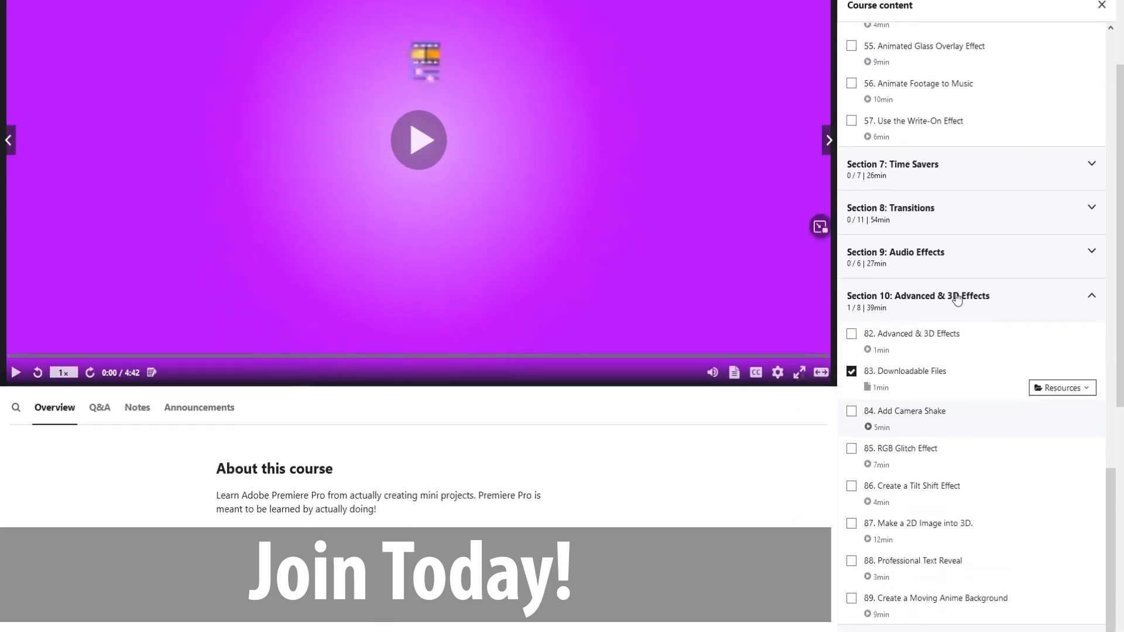
left_click(948, 209)
scroll(955, 256, "down", 5)
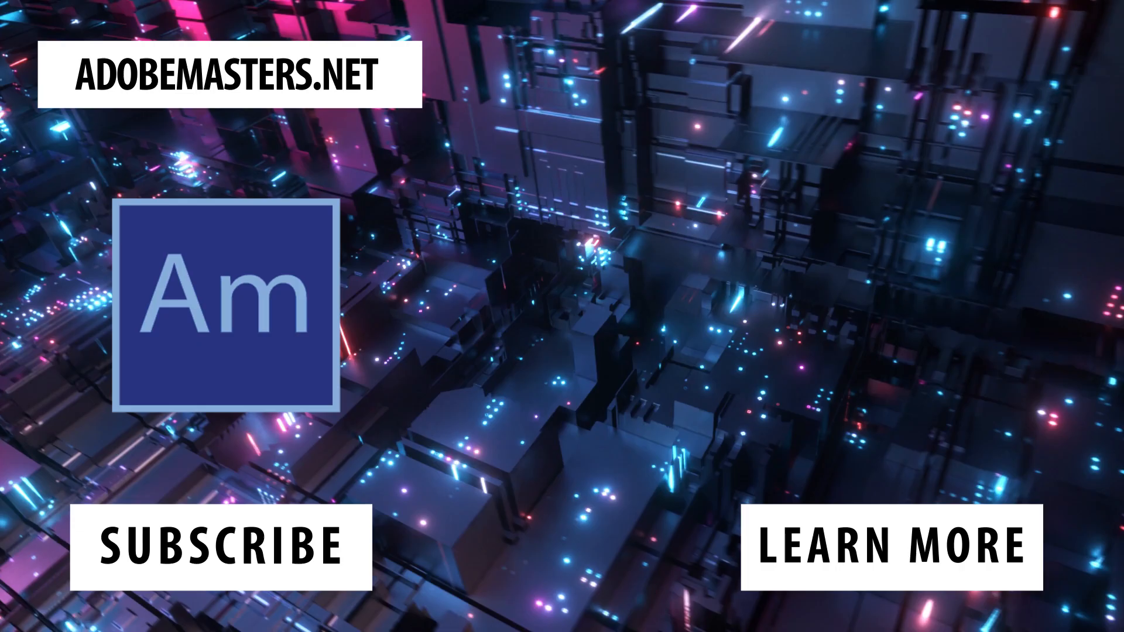